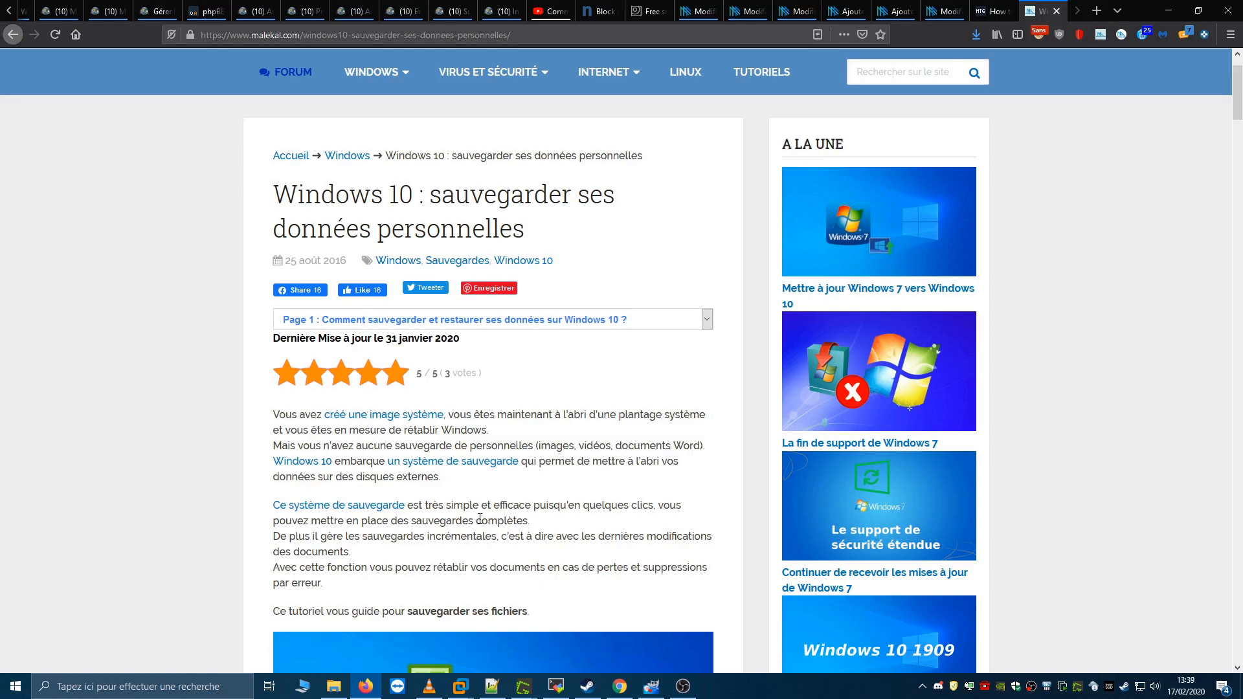
- Switch to the Windows 10 x64 virtual machine in VMware Workstation and display it in full screen
mouse_move(459, 687)
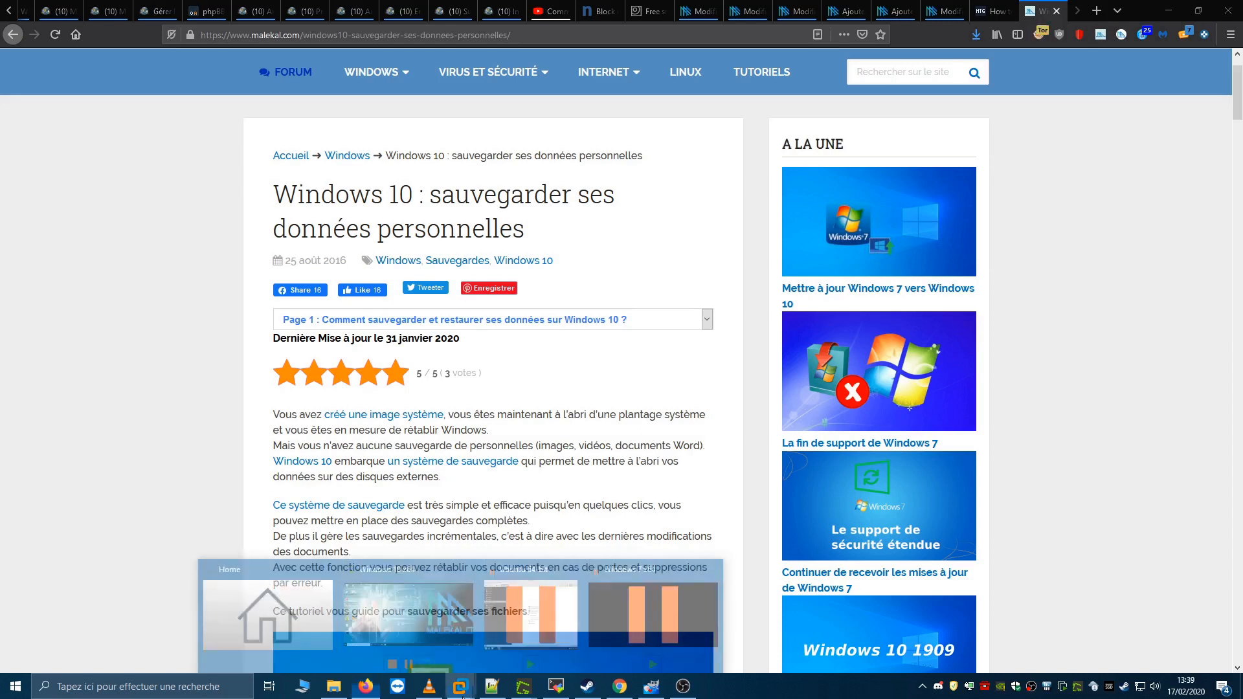
click(415, 612)
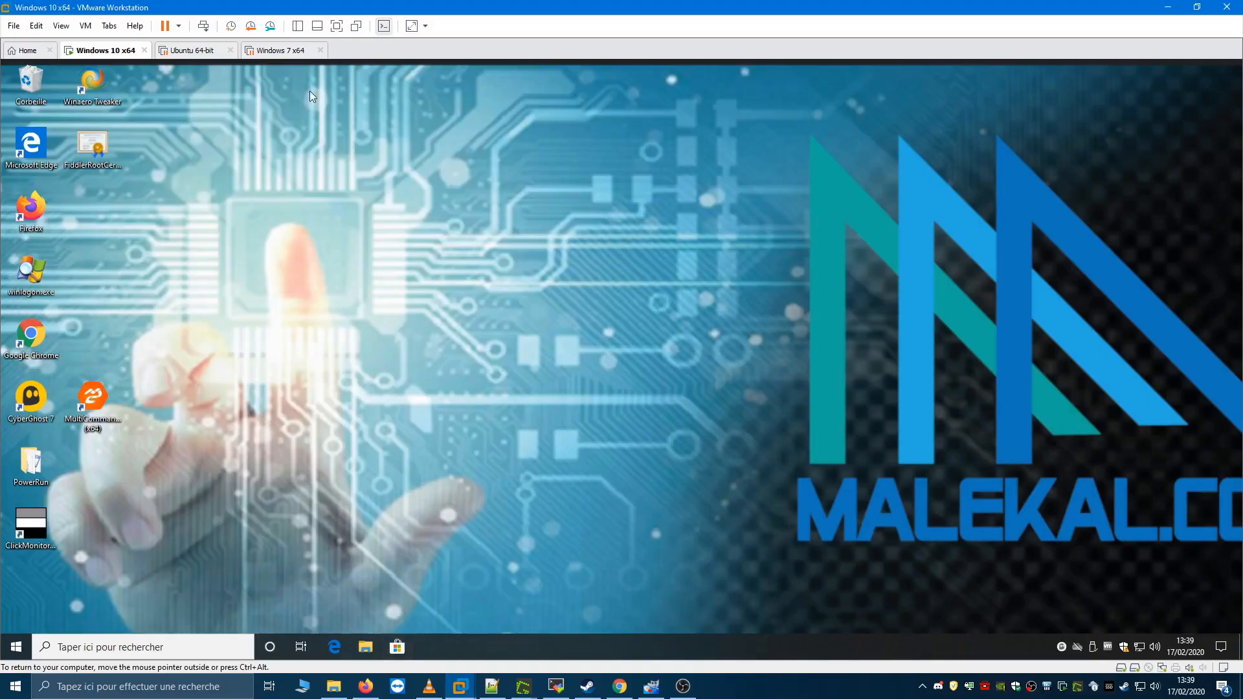
click(336, 26)
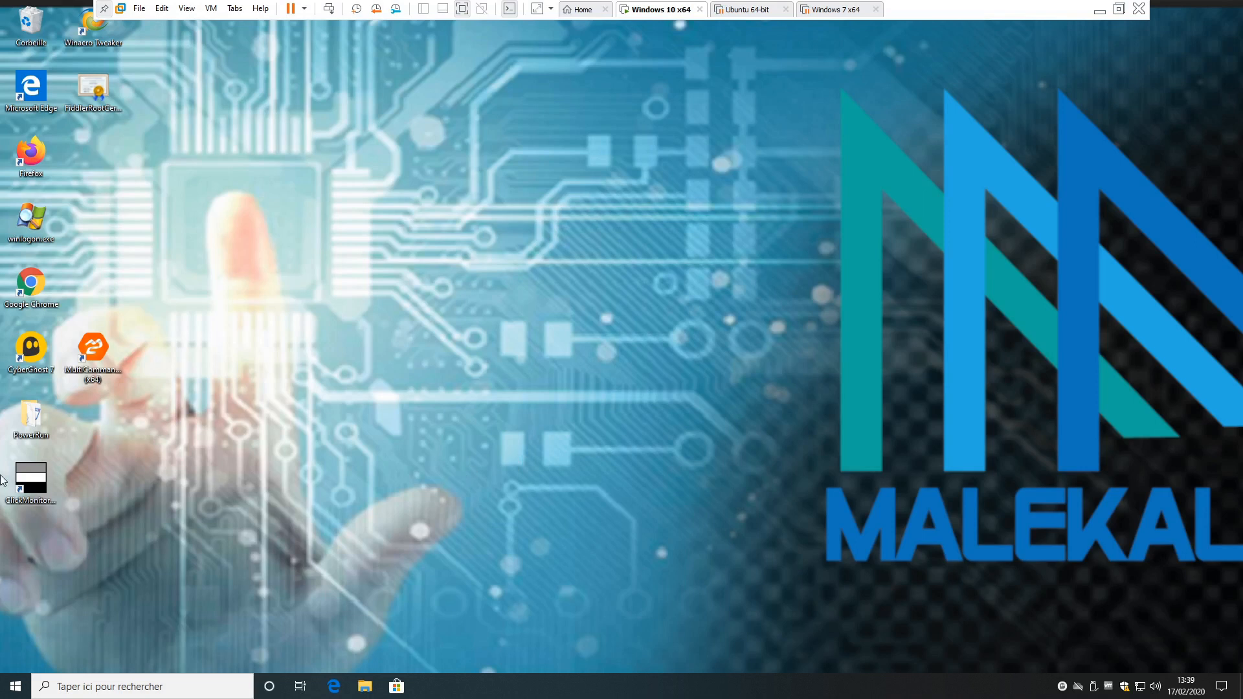
- In the Windows update and security settings, add drive Nouveau nom (F:) as the File History backup drive
click(6, 695)
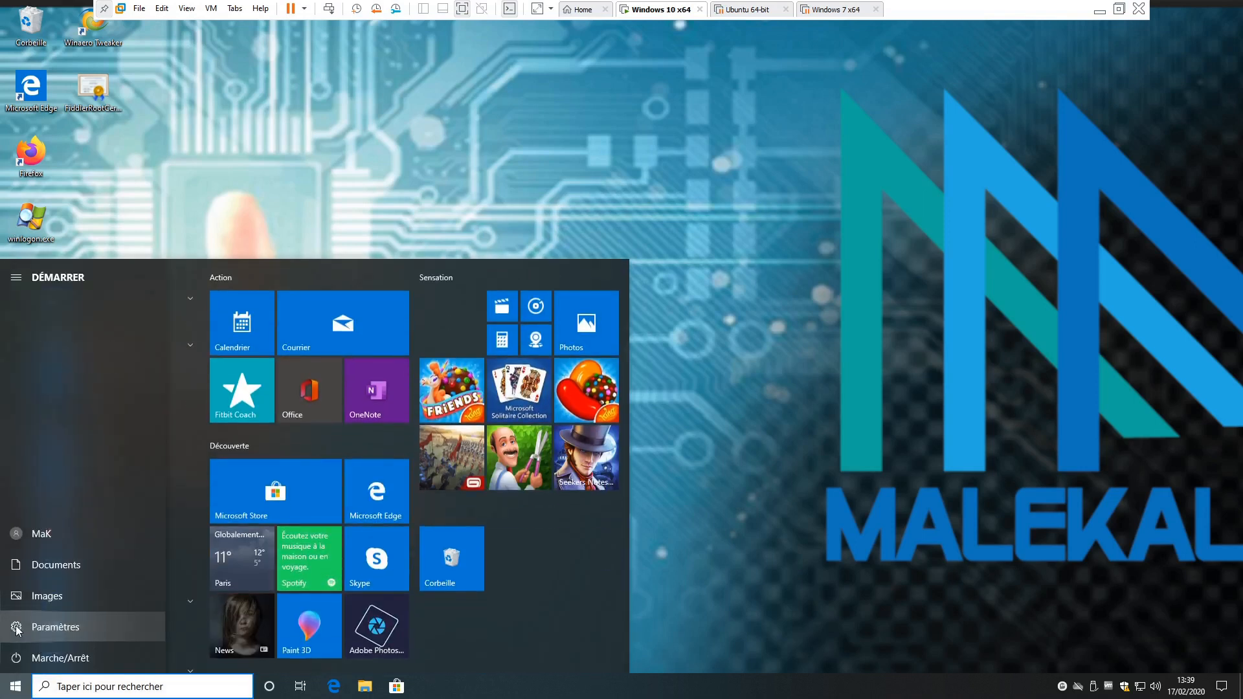
click(18, 629)
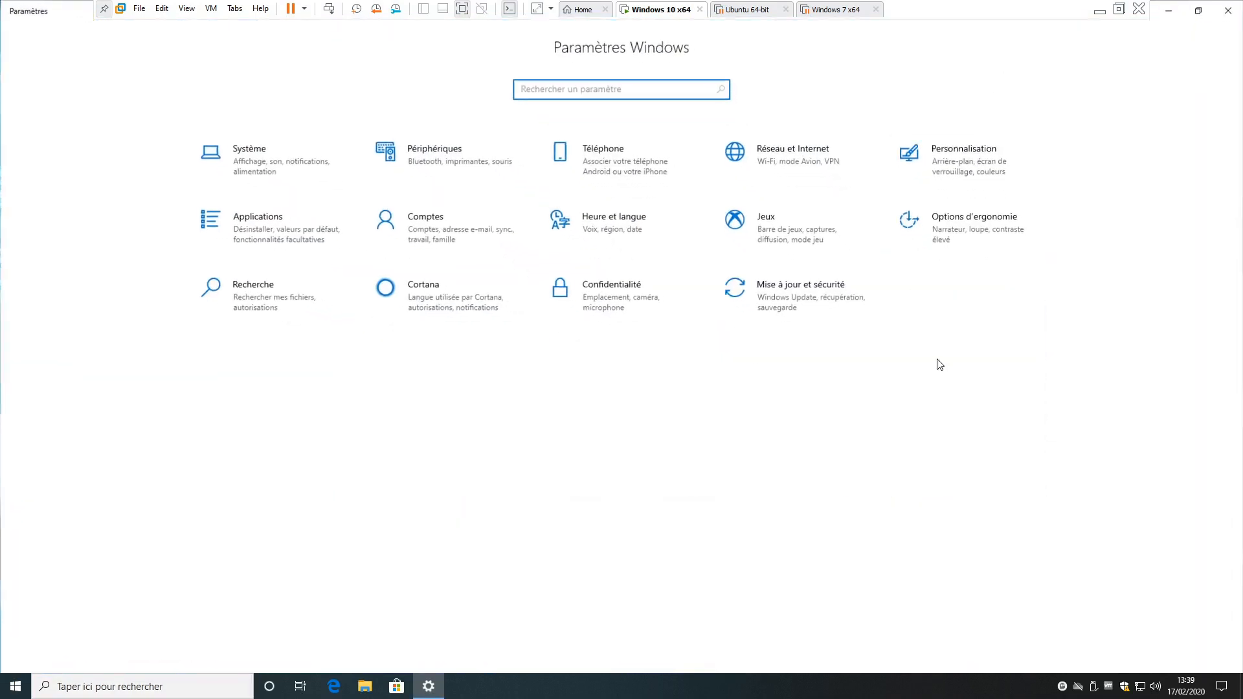
click(803, 292)
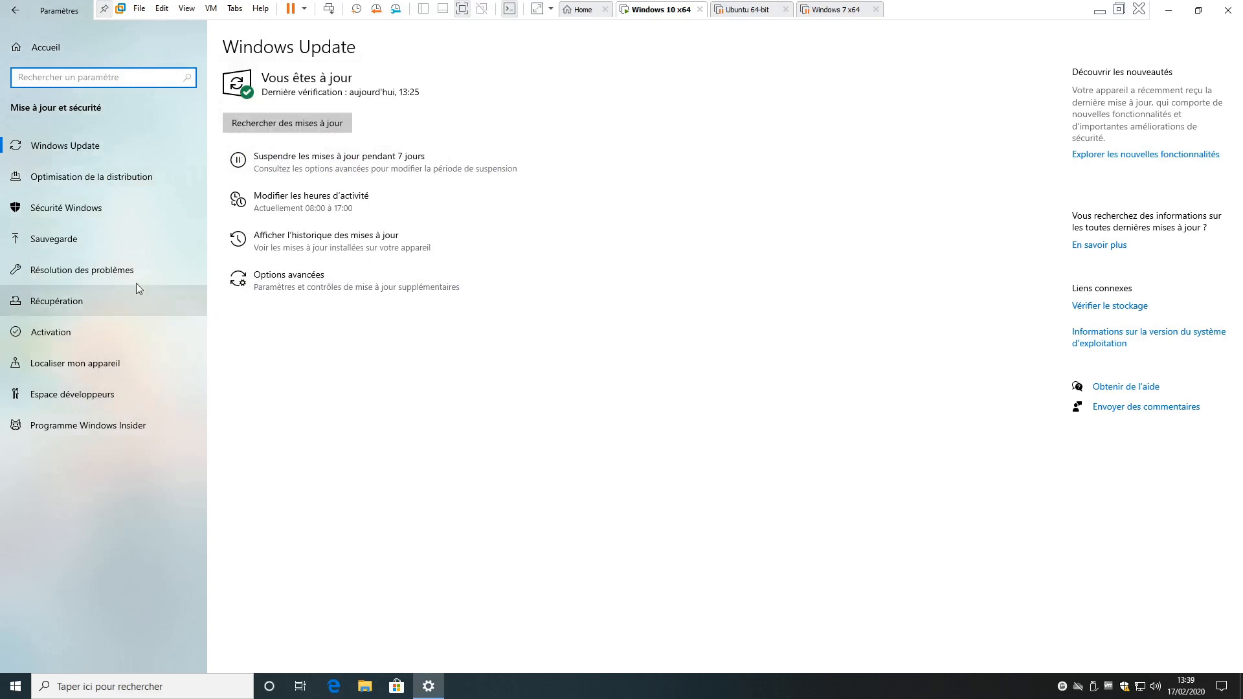
click(55, 240)
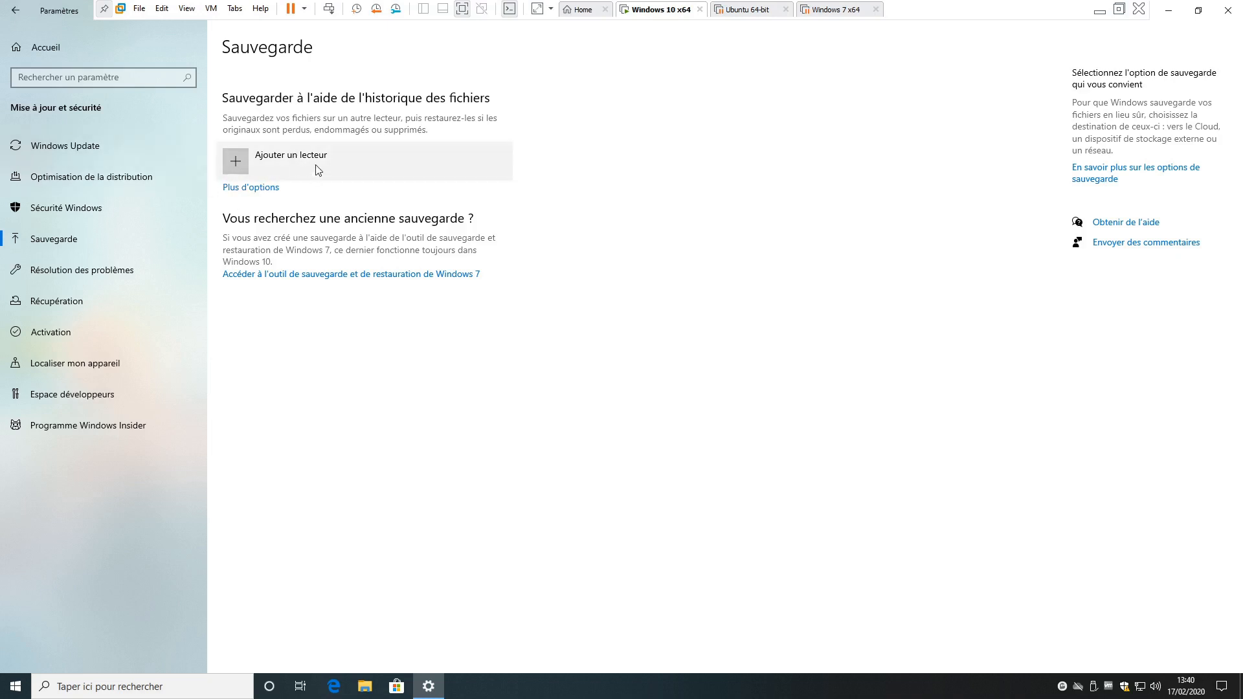
click(298, 162)
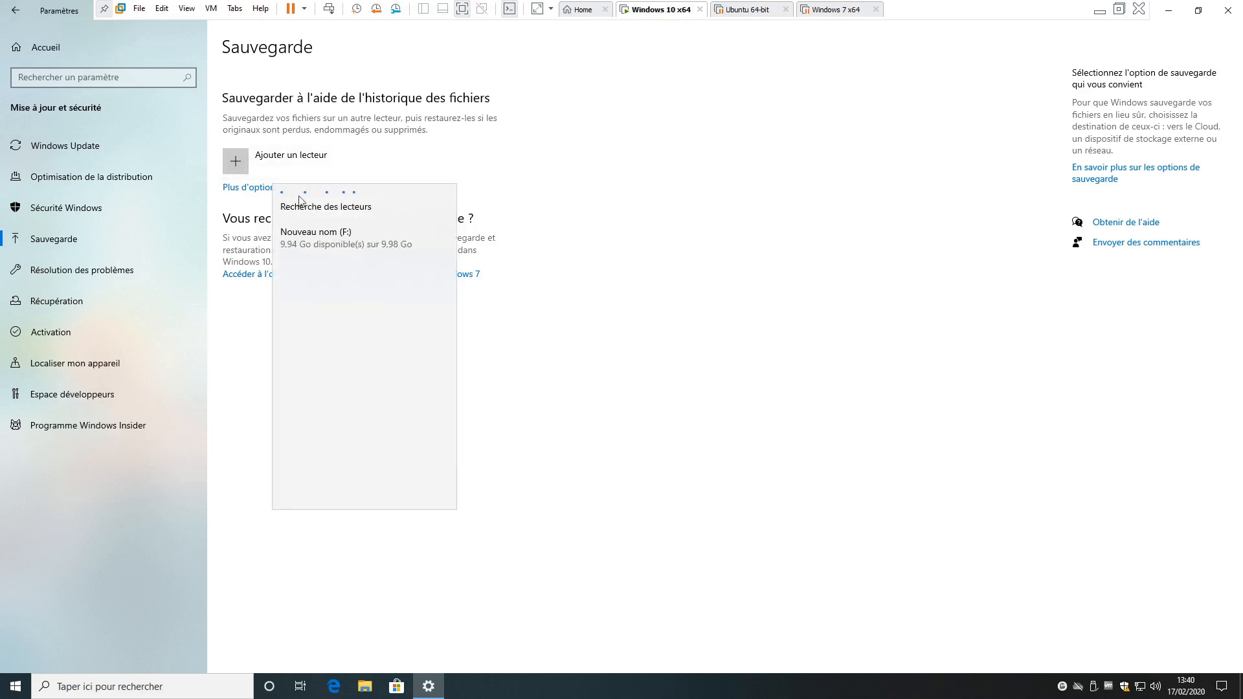
click(335, 235)
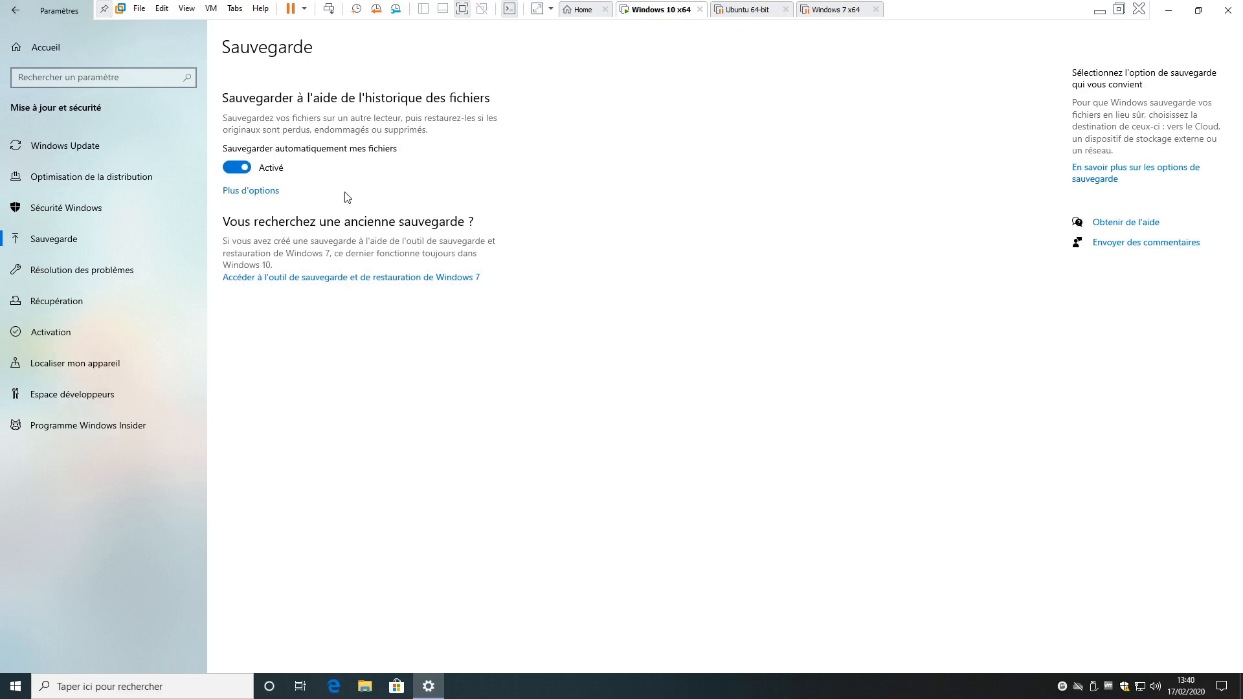
- Open the additional File History options and review the folders included in the backup and the related settings
click(241, 194)
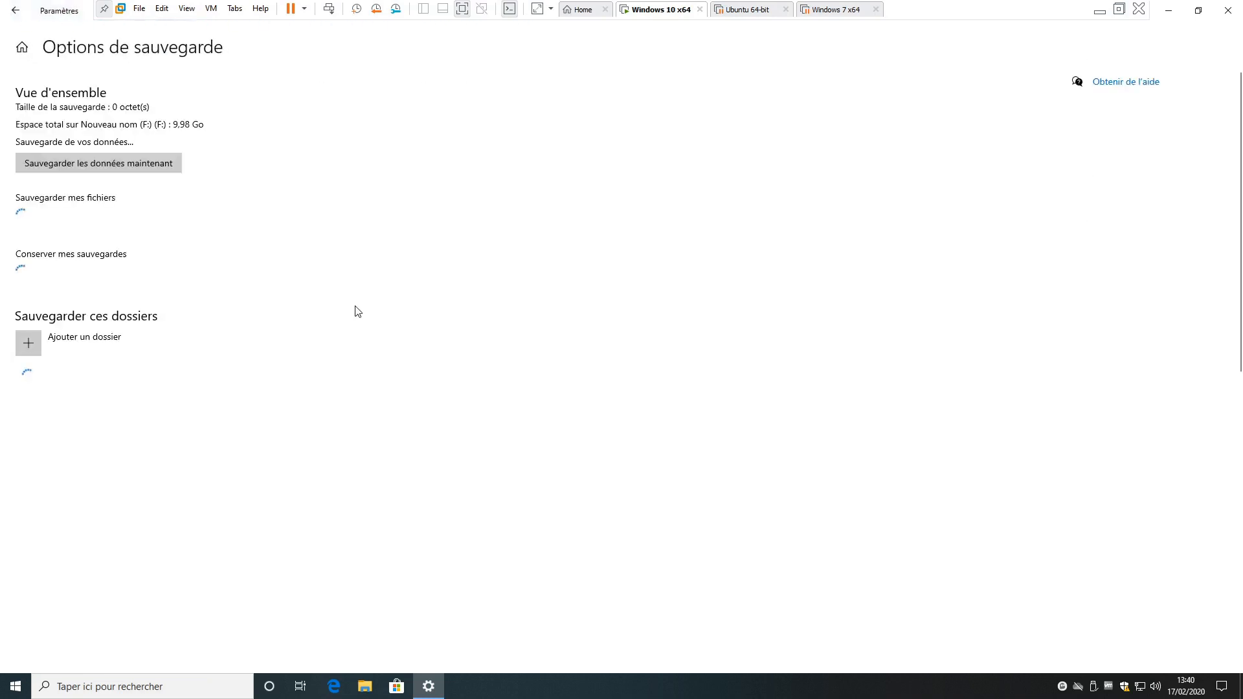
scroll(297, 417, down, 4)
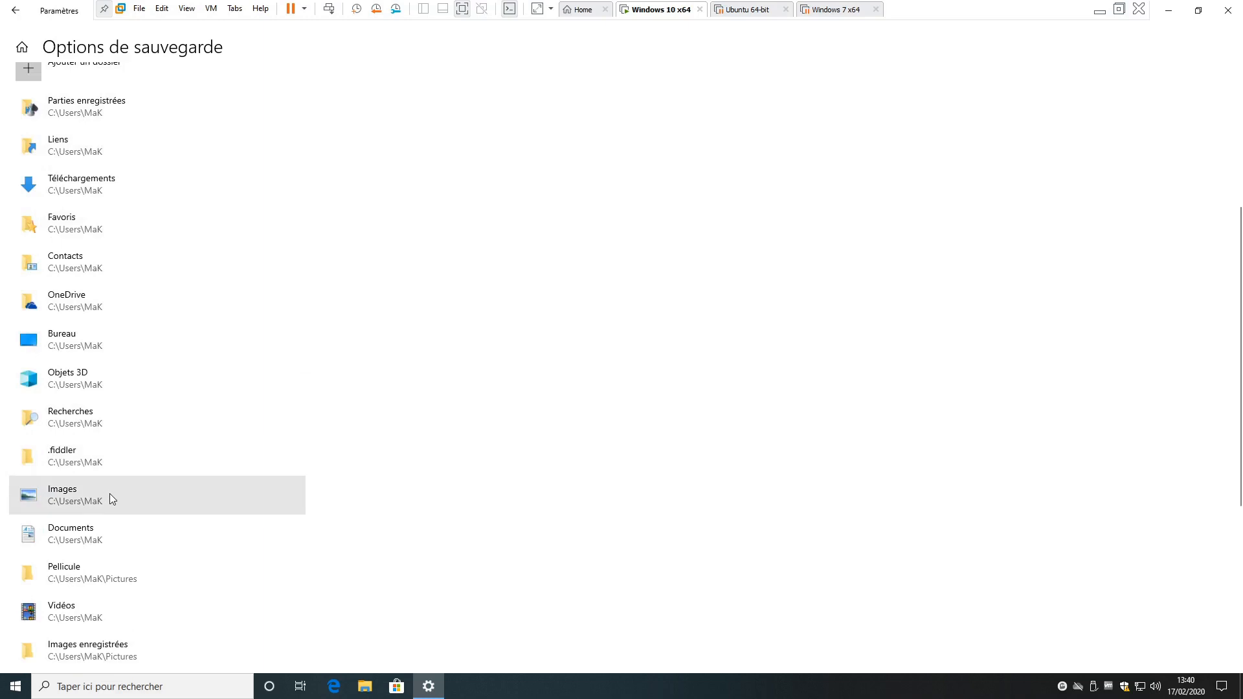
scroll(110, 480, down, 5)
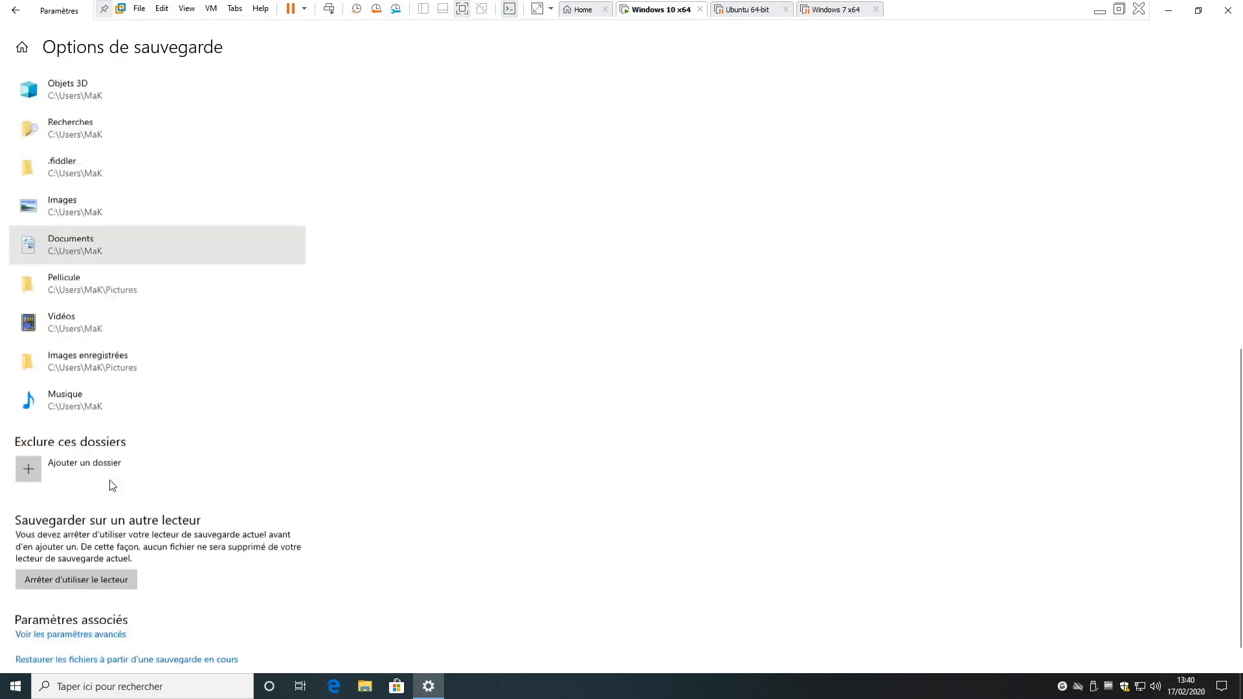
scroll(110, 480, up, 3)
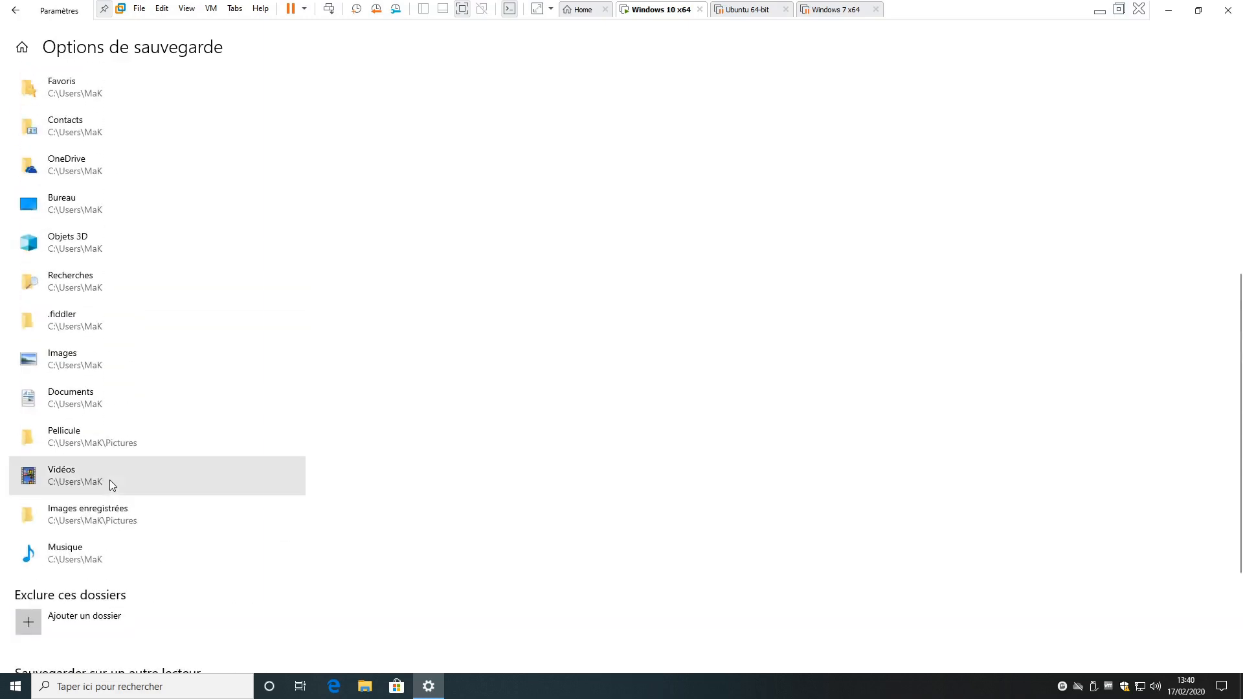
scroll(111, 480, up, 1)
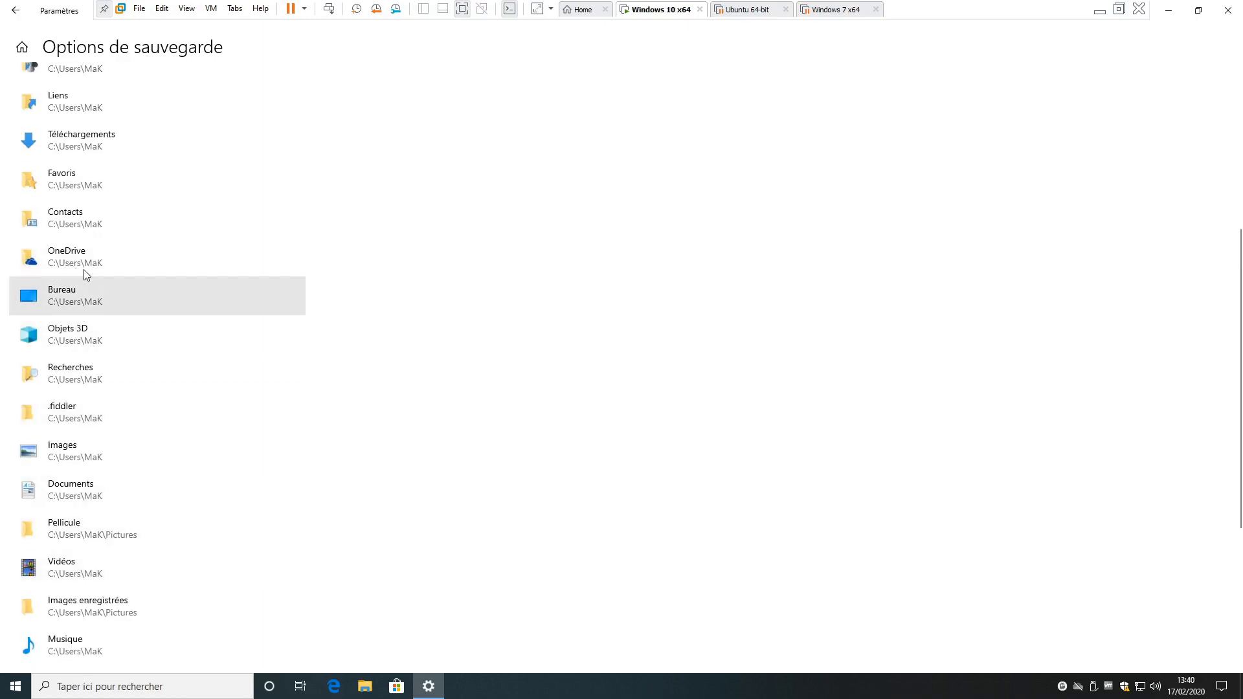
scroll(110, 513, up, 1)
scroll(110, 513, down, 5)
scroll(110, 512, up, 6)
scroll(111, 512, up, 3)
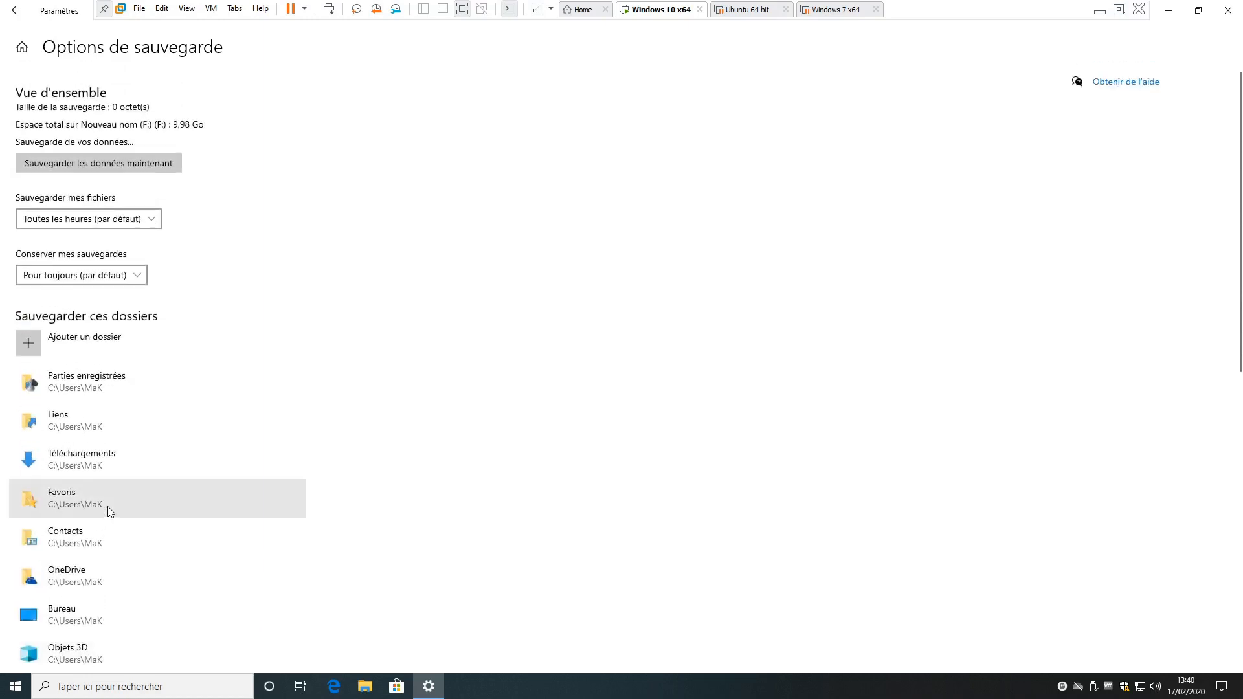
- Look at the folder chooser for adding a backup folder and at the available backup frequencies without changing either
click(49, 343)
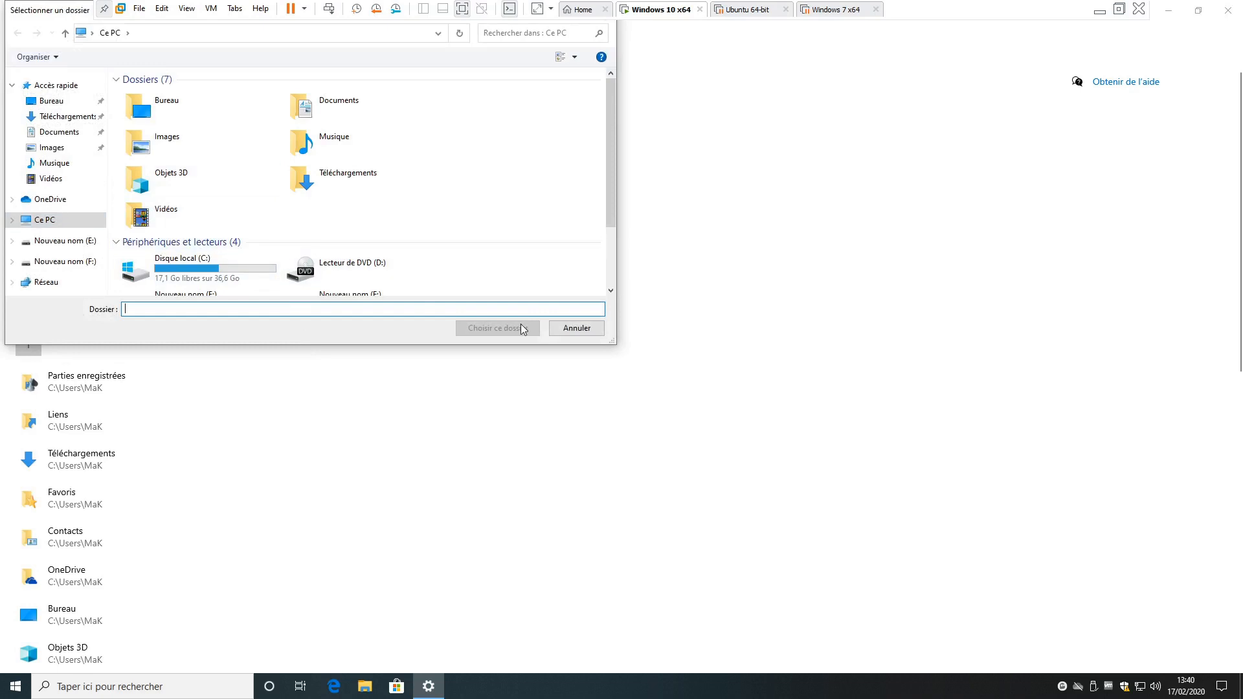
click(577, 328)
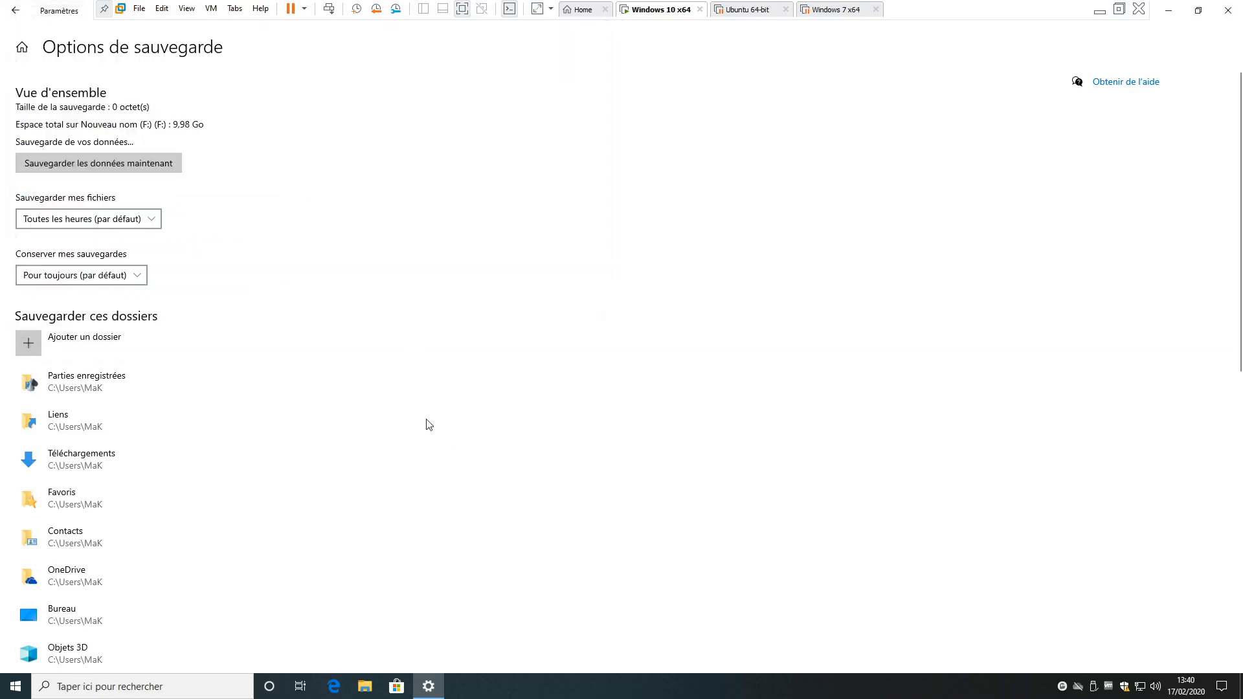
scroll(406, 436, down, 10)
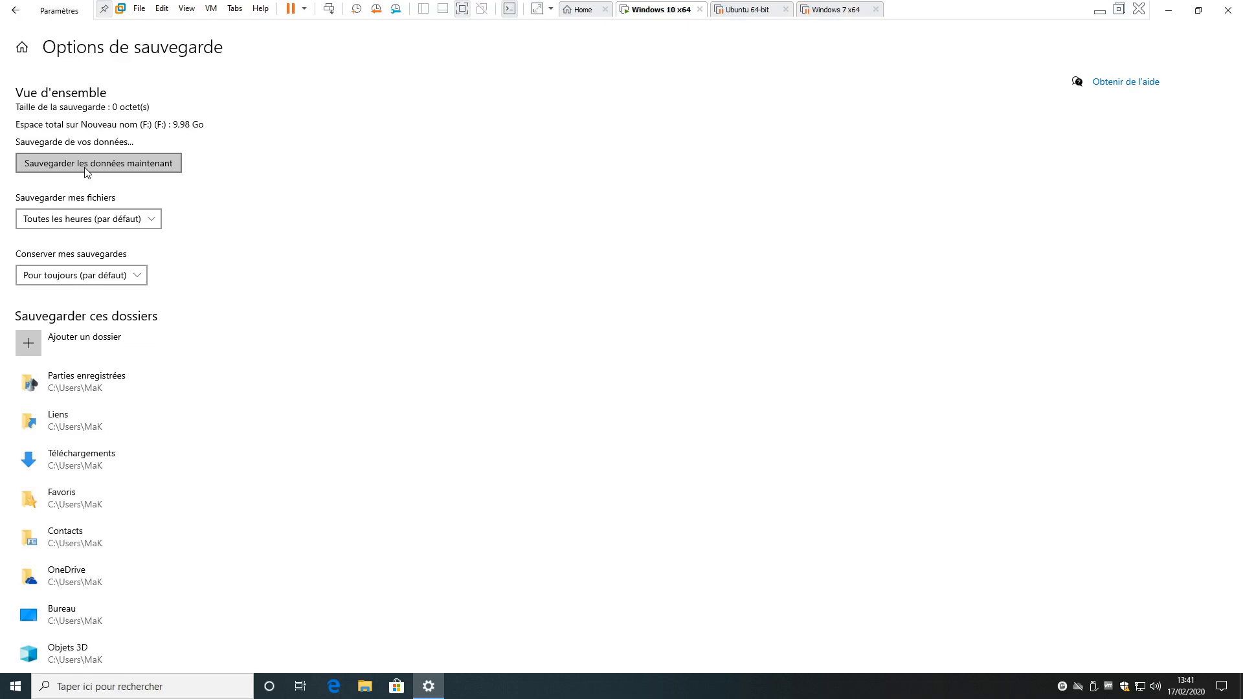
click(101, 222)
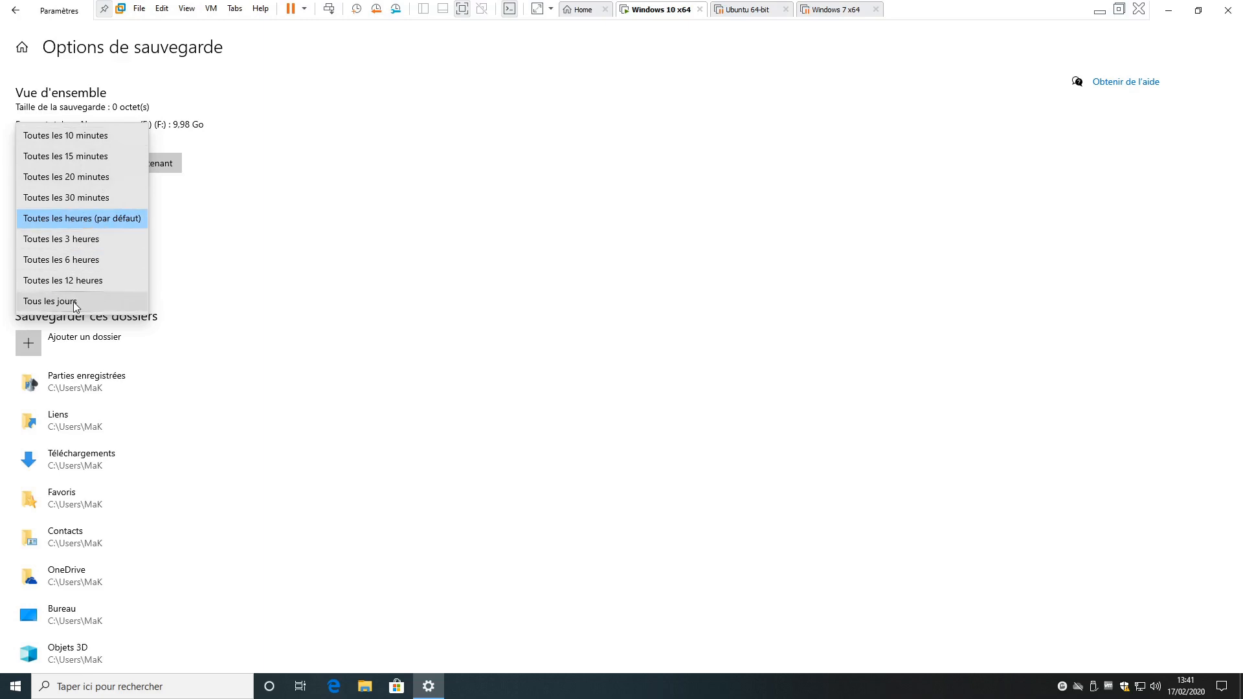
click(305, 249)
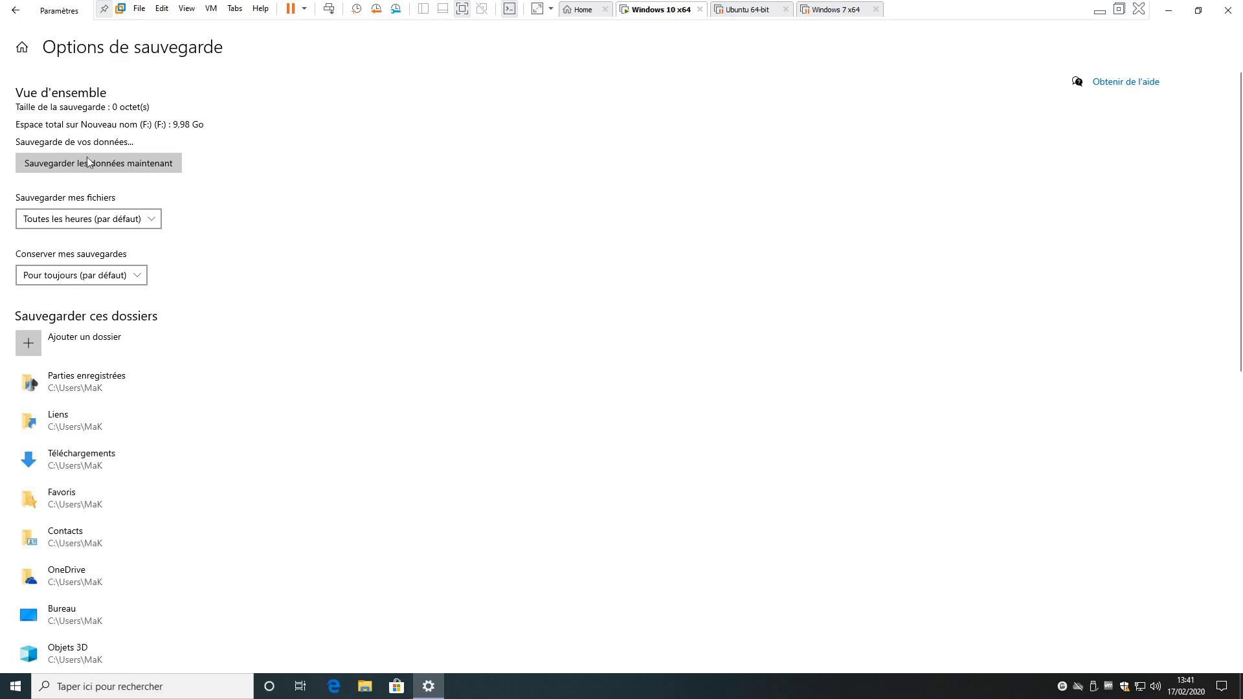
- Start an immediate backup of the data and close the Settings window
click(143, 165)
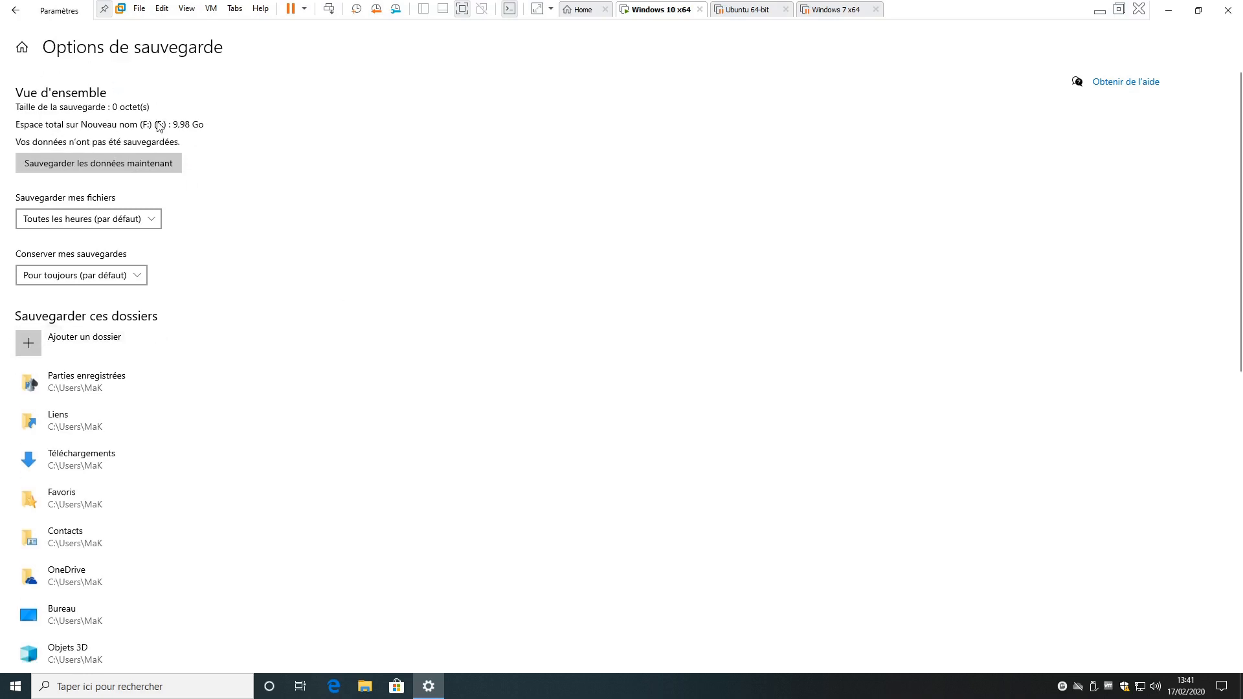
scroll(261, 317, down, 10)
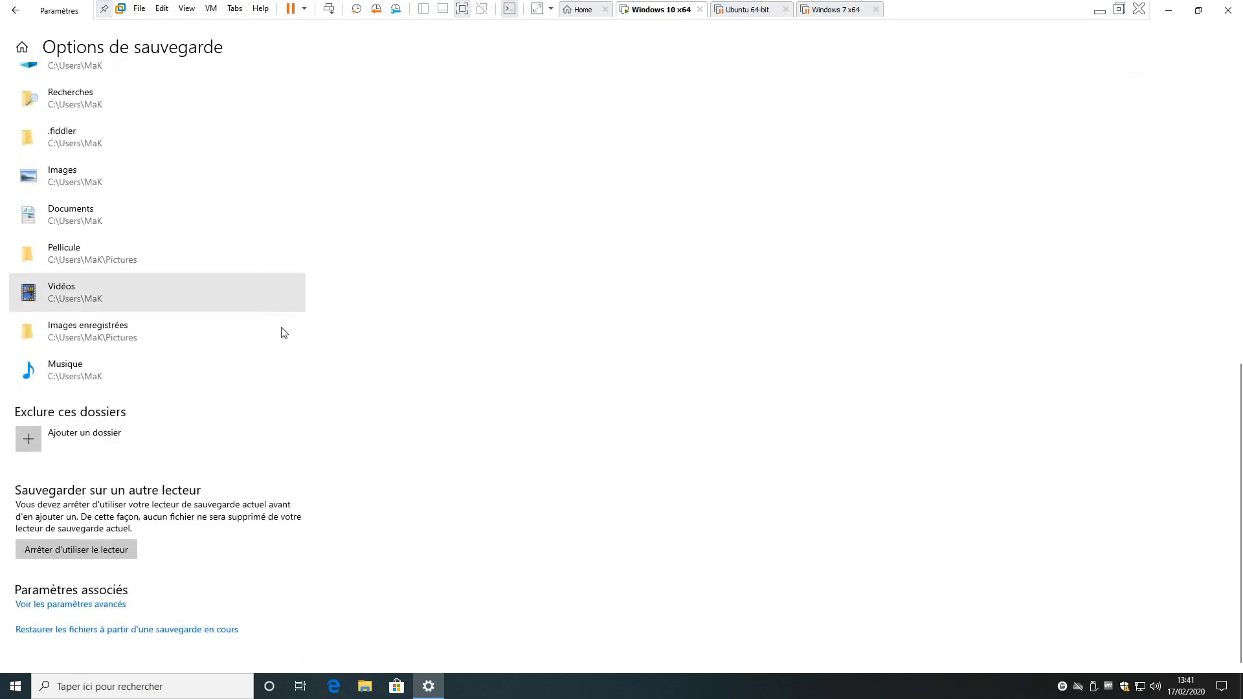
scroll(311, 539, up, 10)
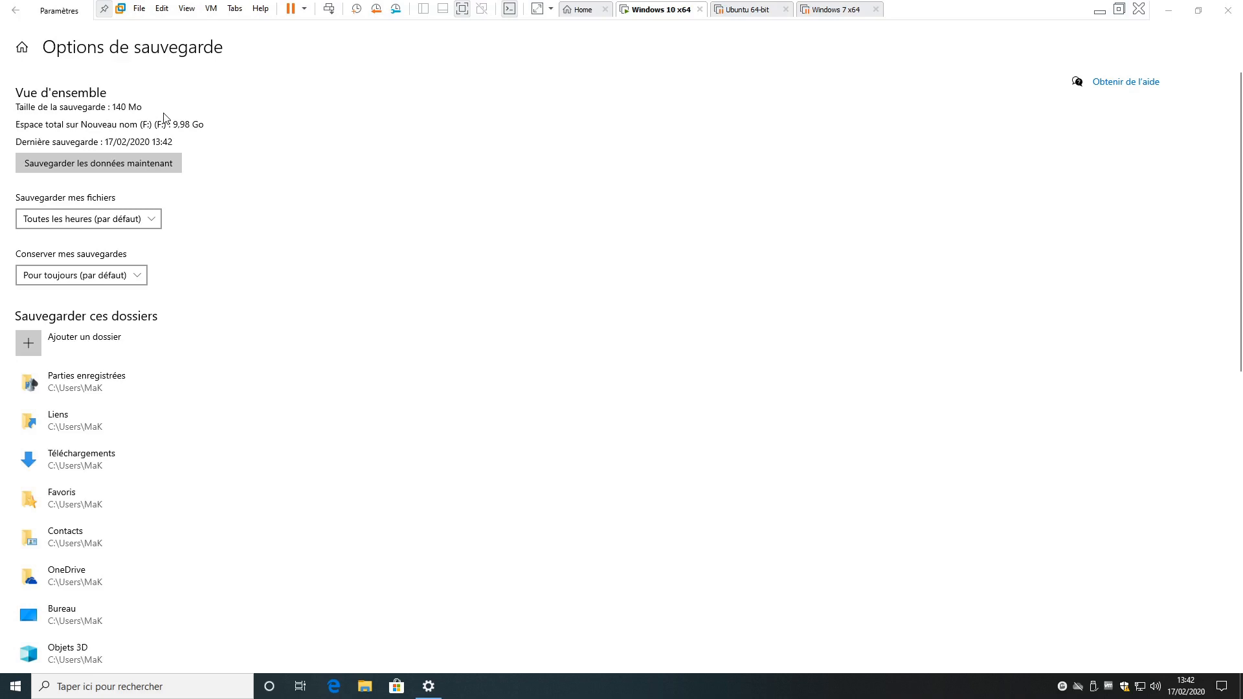
click(1227, 11)
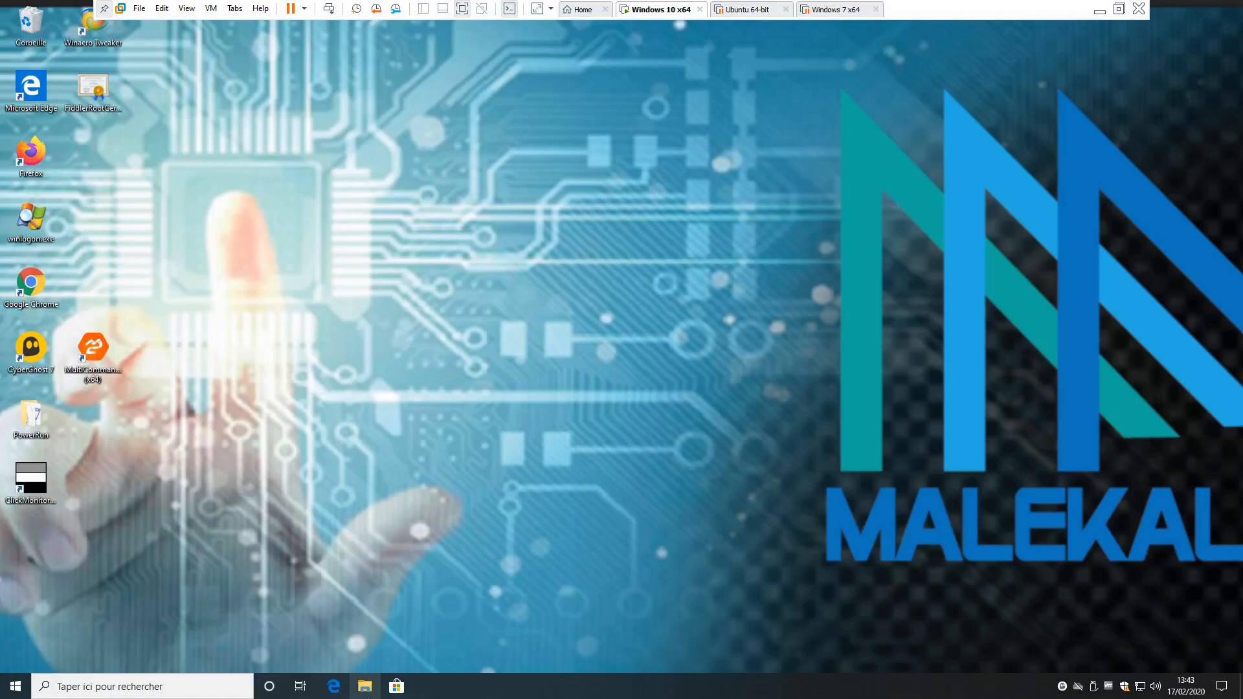
- Open the Images folder in File Explorer and delete everything it contains
click(365, 686)
click(441, 231)
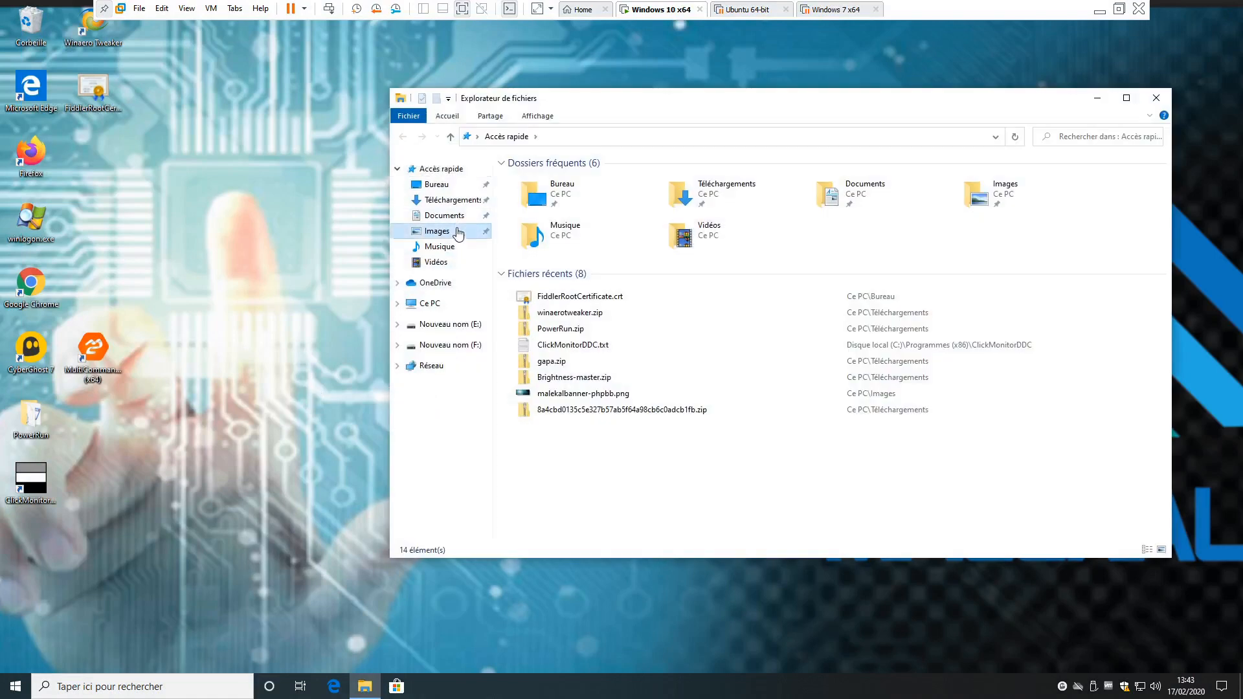
drag(601, 105, 404, 107)
click(489, 204)
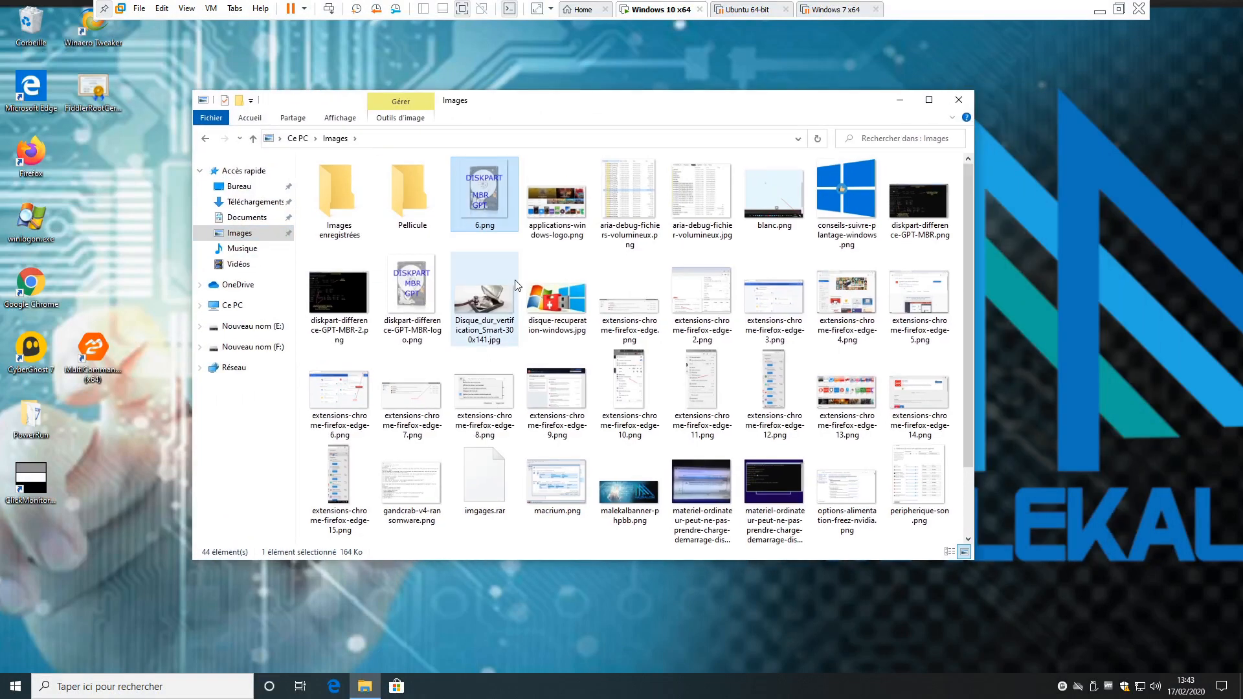
key(ctrl+a)
key(Delete)
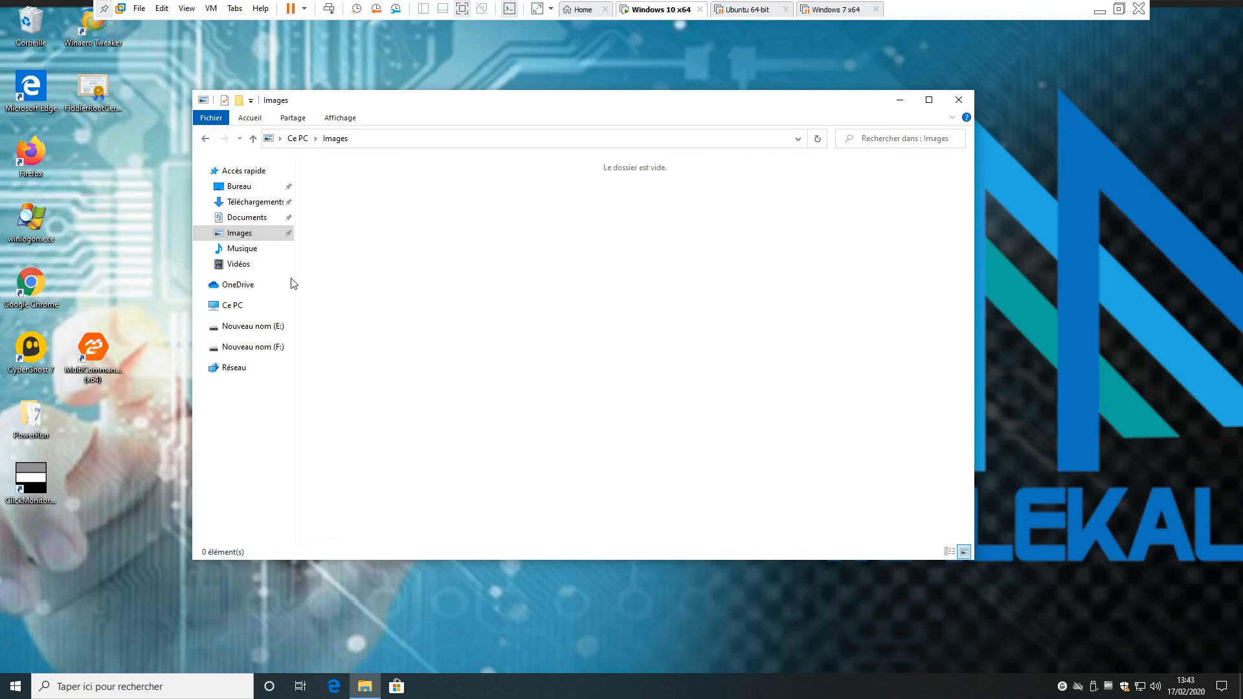
- Browse drive F: through FileHistory, Data, C and Users to the user's backed-up Pictures folder and look through its files
click(250, 350)
click(347, 183)
double_click(348, 182)
double_click(347, 182)
double_click(345, 183)
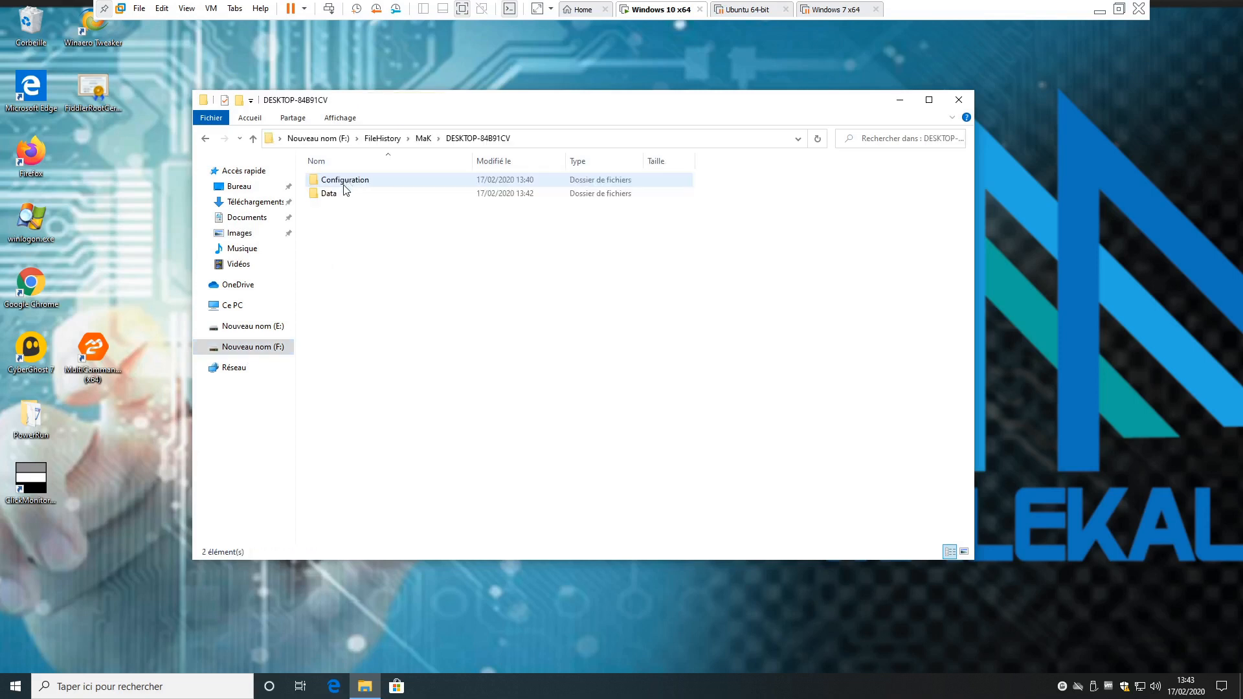
double_click(337, 195)
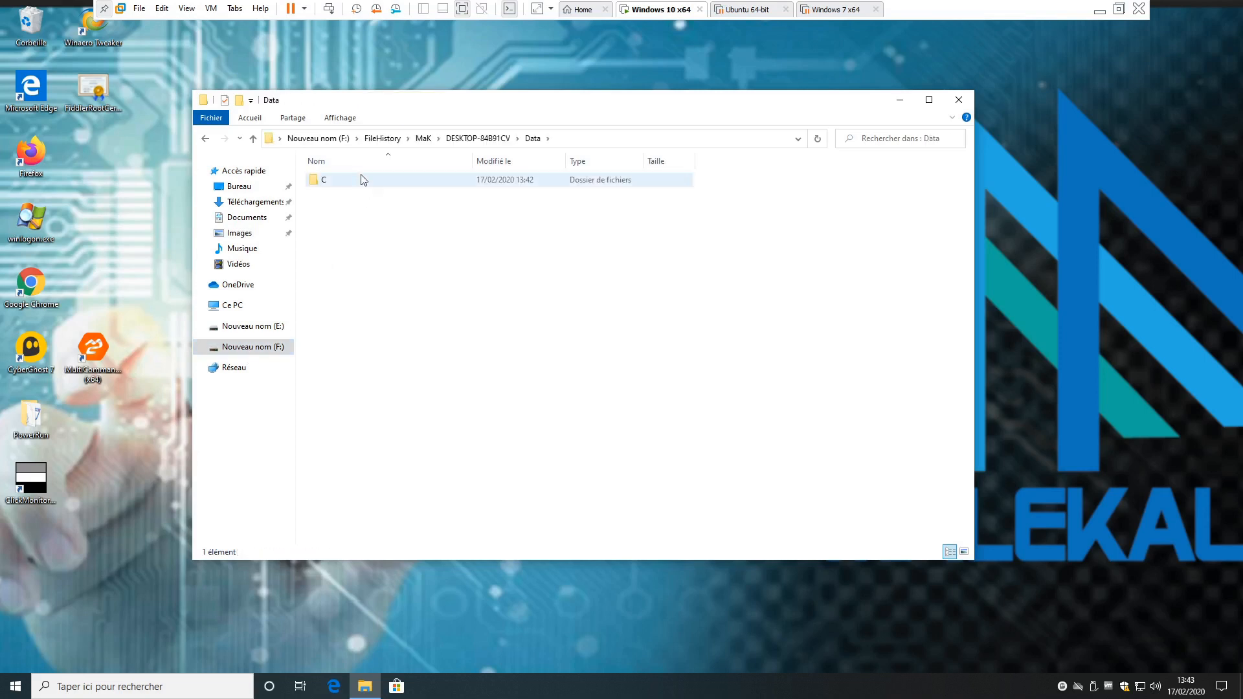
double_click(363, 180)
click(381, 182)
double_click(381, 182)
double_click(350, 182)
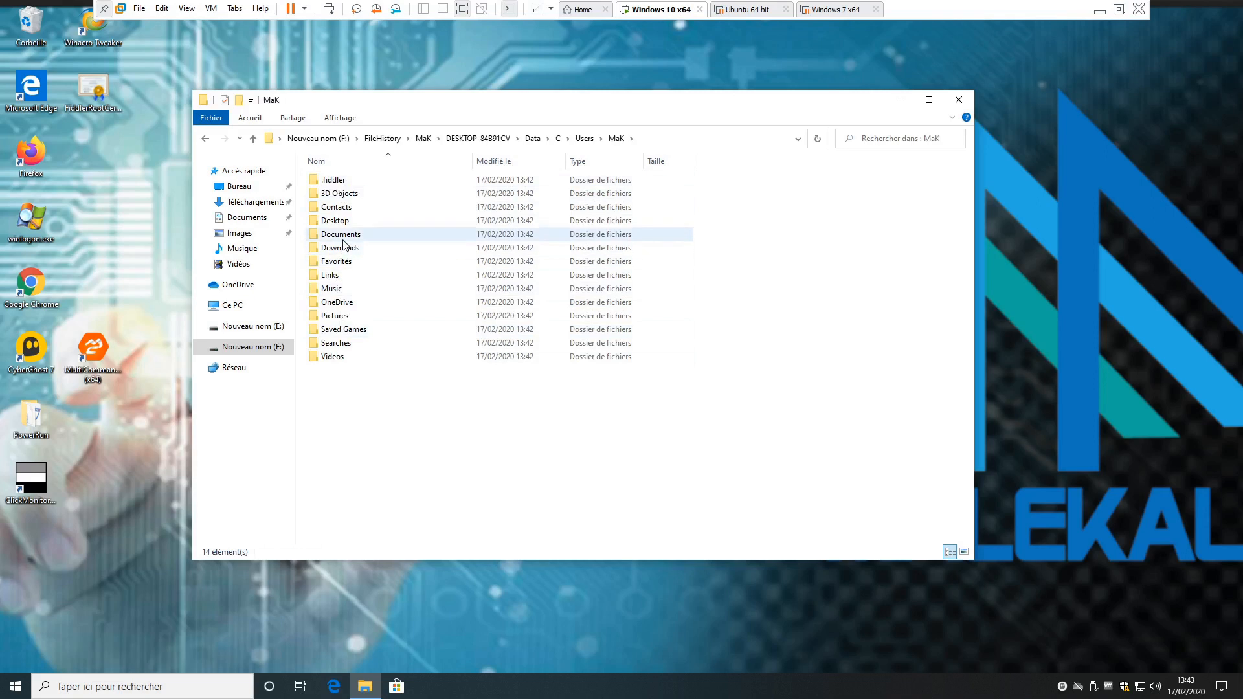
double_click(338, 317)
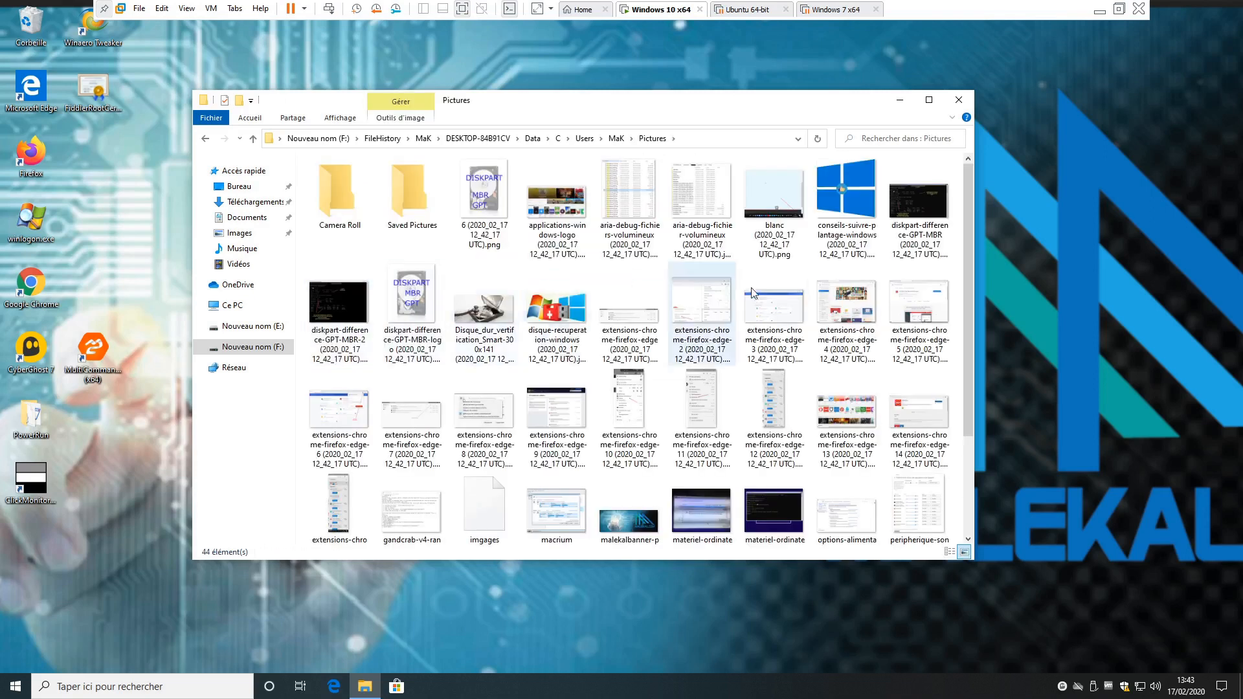
scroll(714, 463, down, 3)
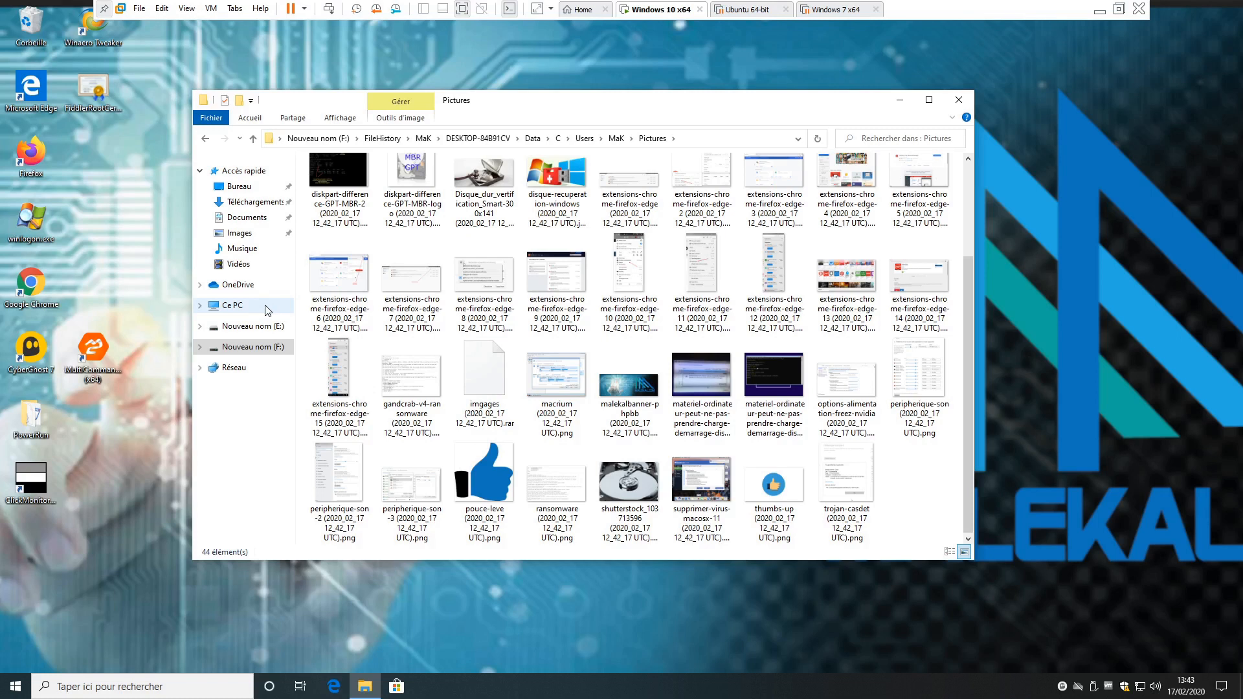
- Open the emptied Images folder in a larger window and display the previous versions in its properties
click(256, 234)
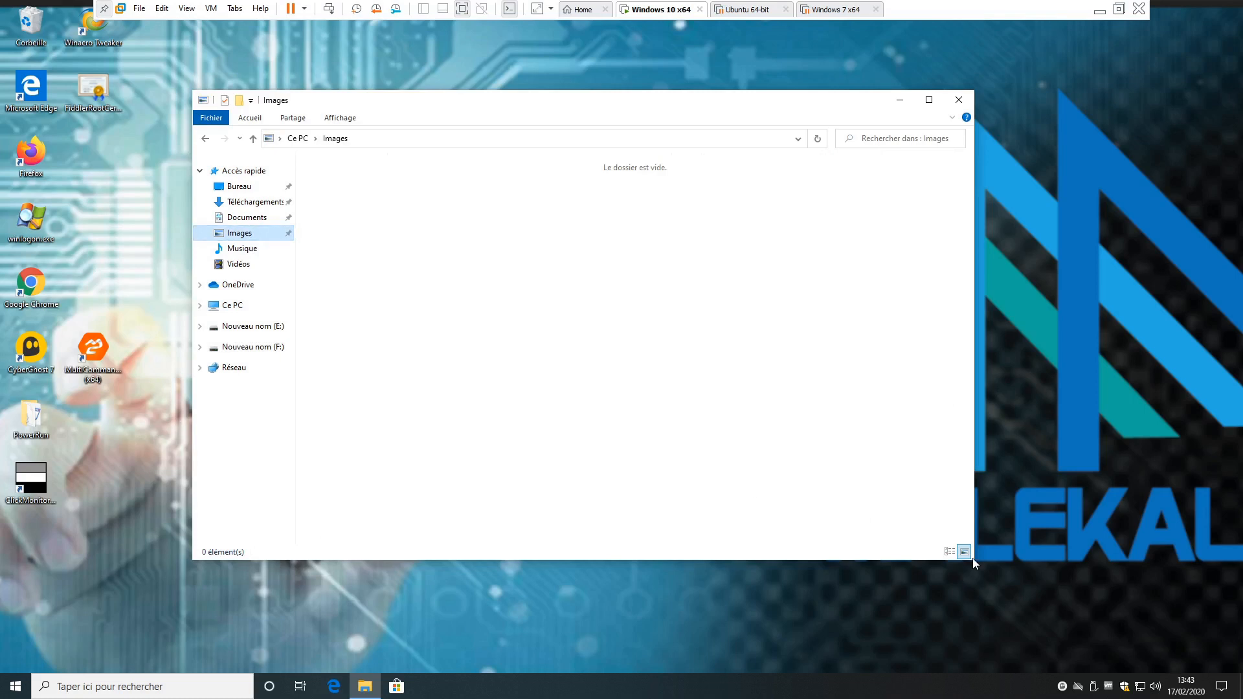
drag(972, 559, 1159, 624)
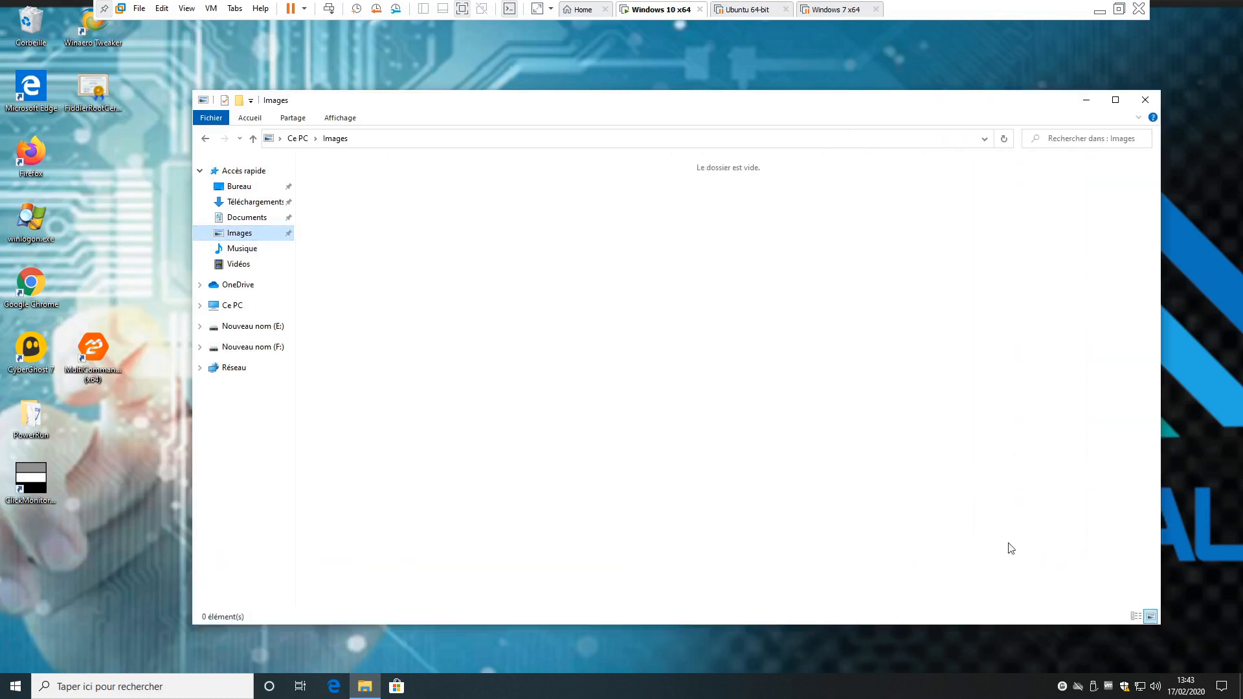
right_click(254, 239)
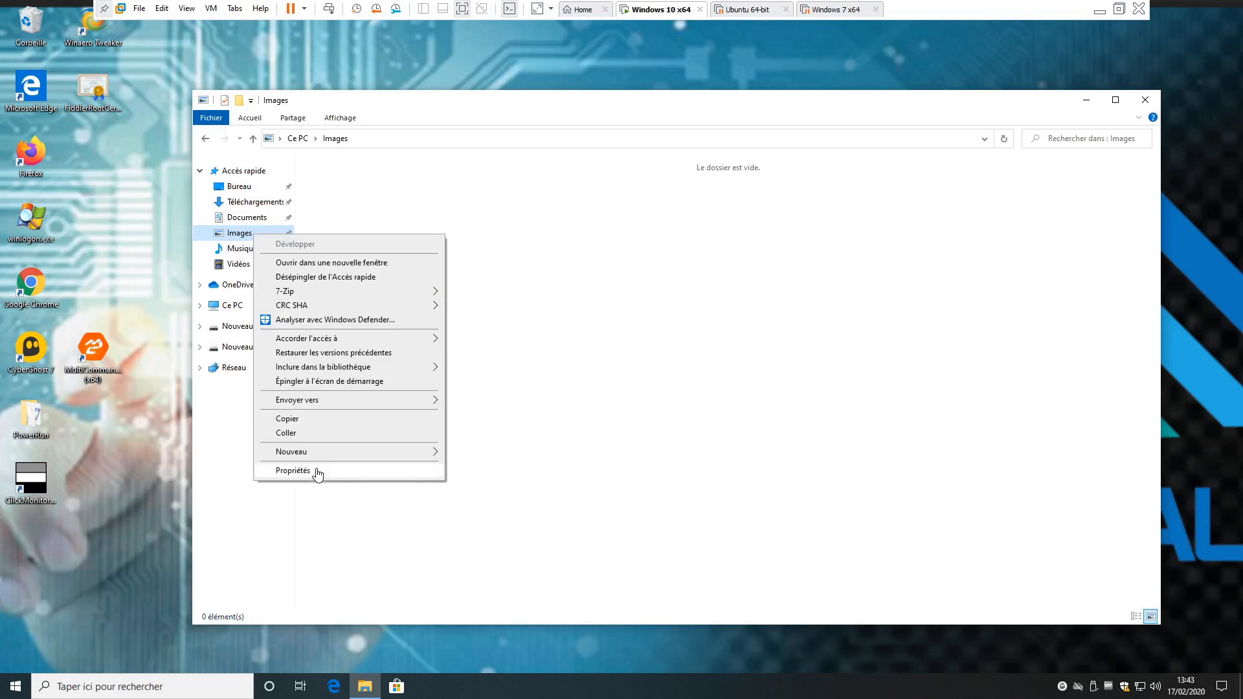
click(319, 472)
drag(503, 364, 560, 194)
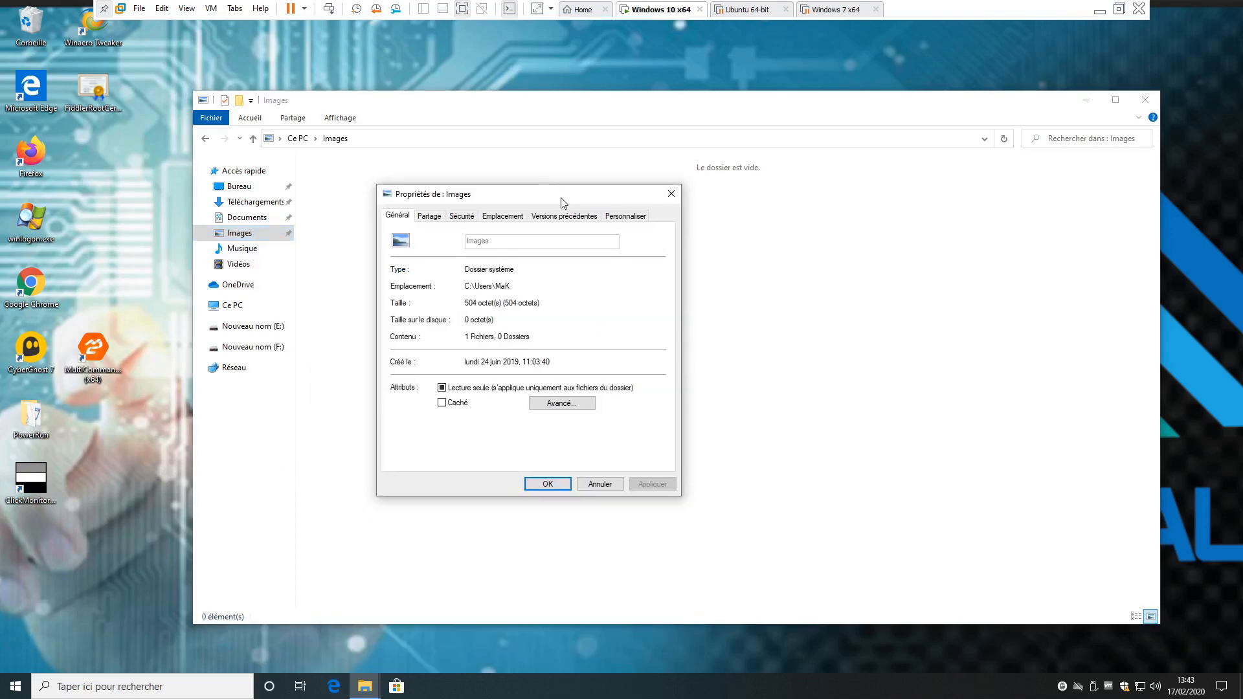
click(564, 216)
- Restore the Images folder from its previous version dated 17/02/2020 13:37 and close the folder's properties
click(478, 337)
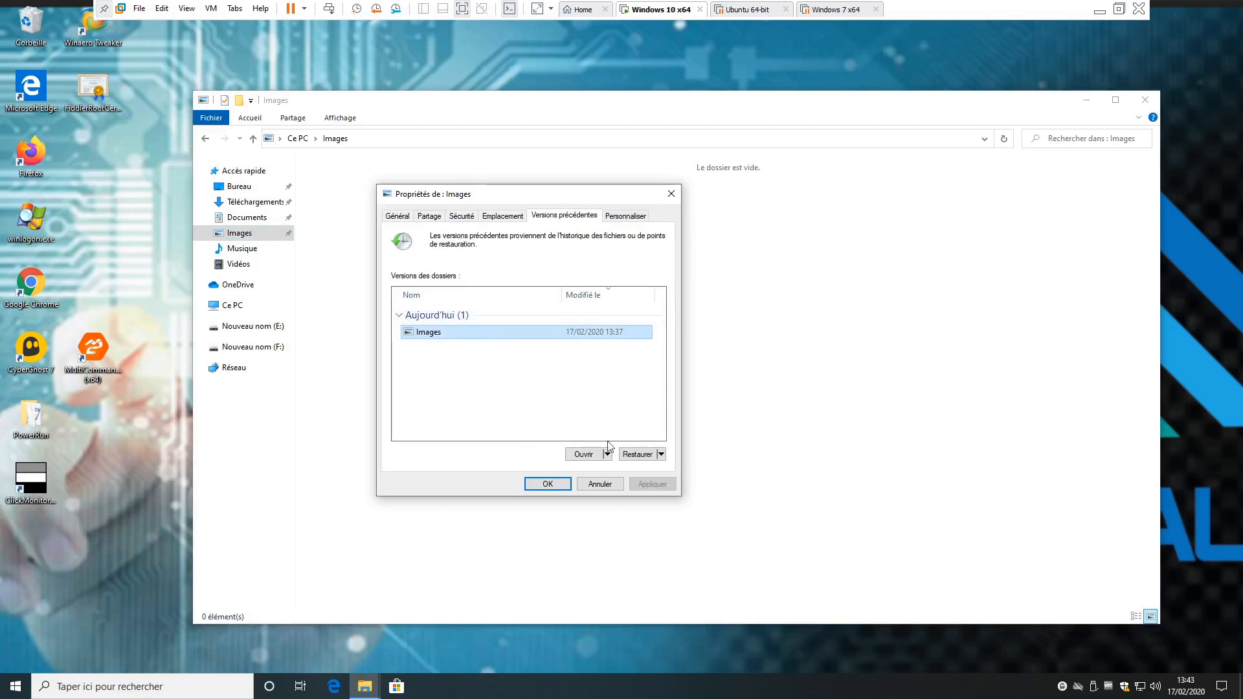
click(644, 455)
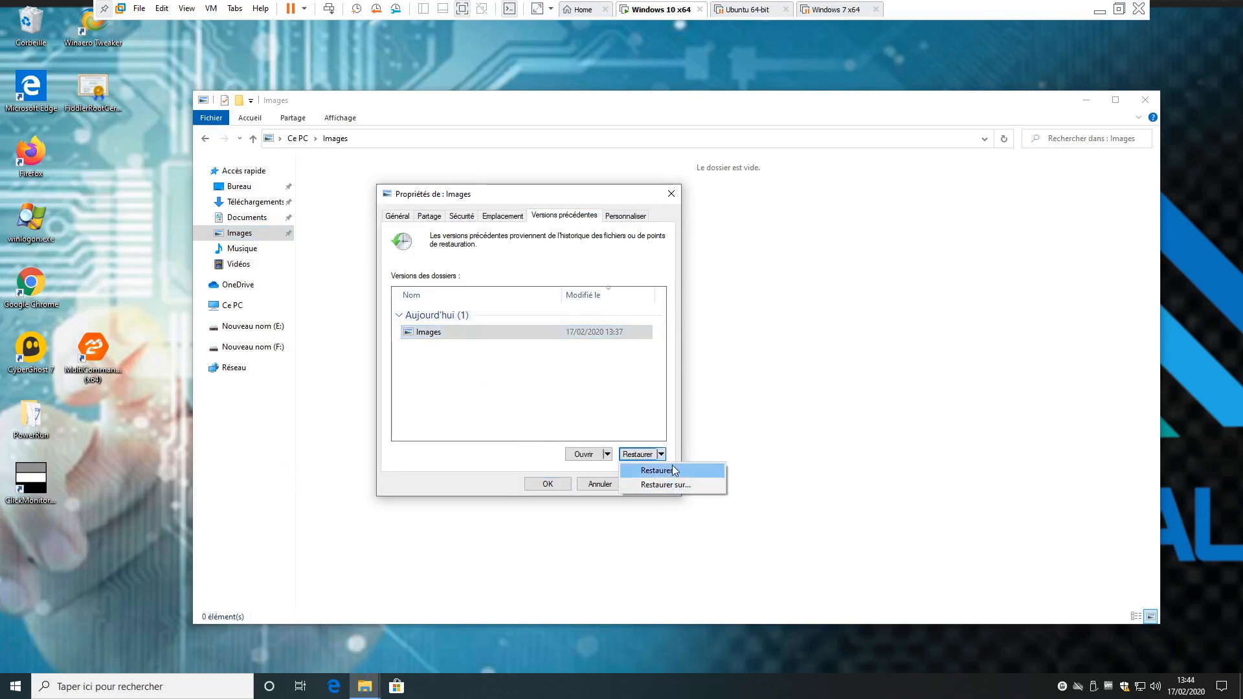
click(585, 334)
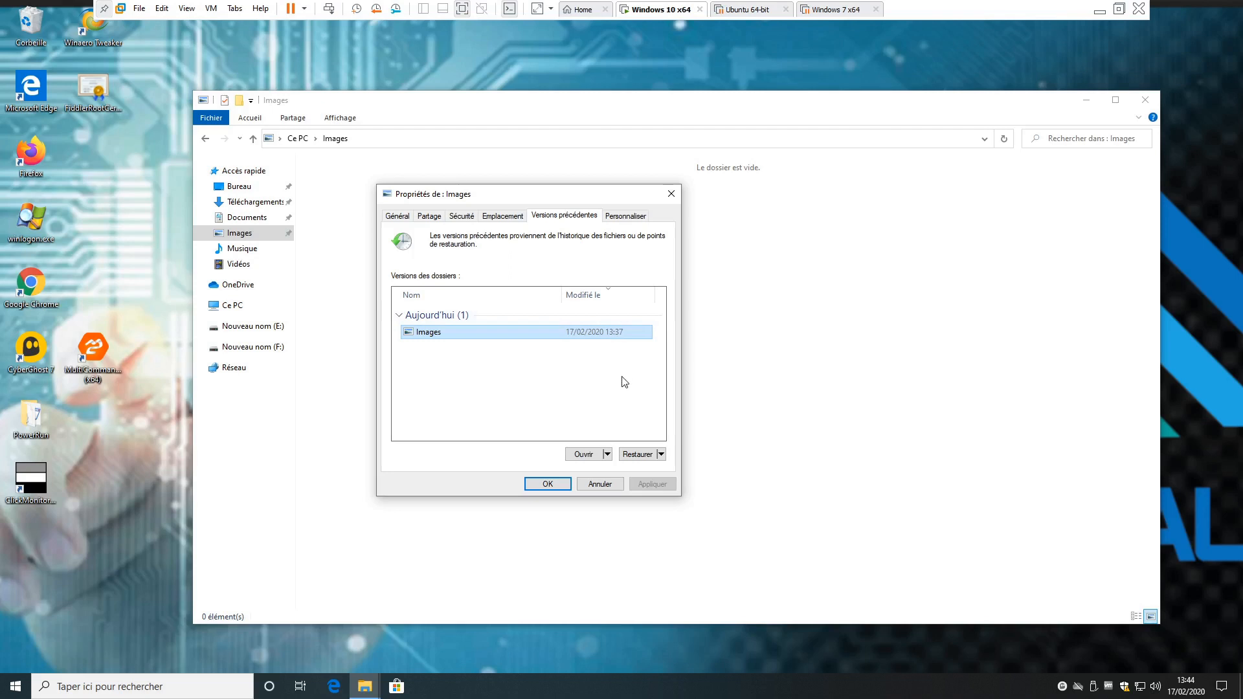
click(651, 455)
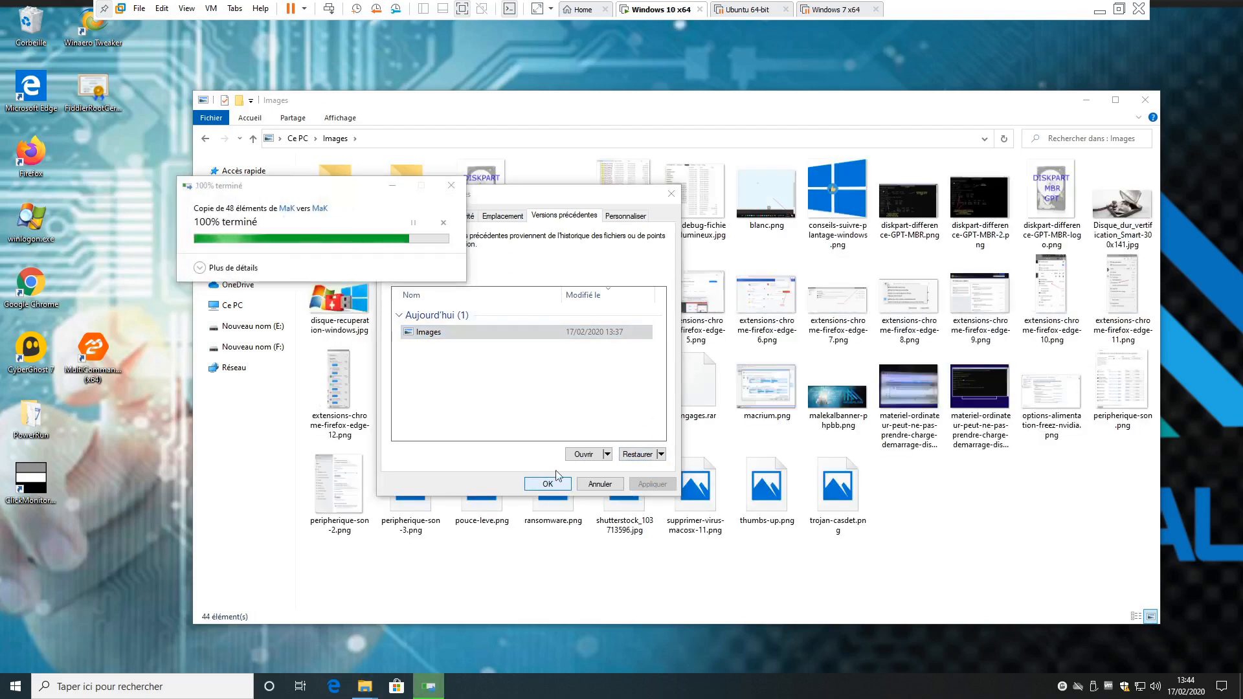
click(1162, 117)
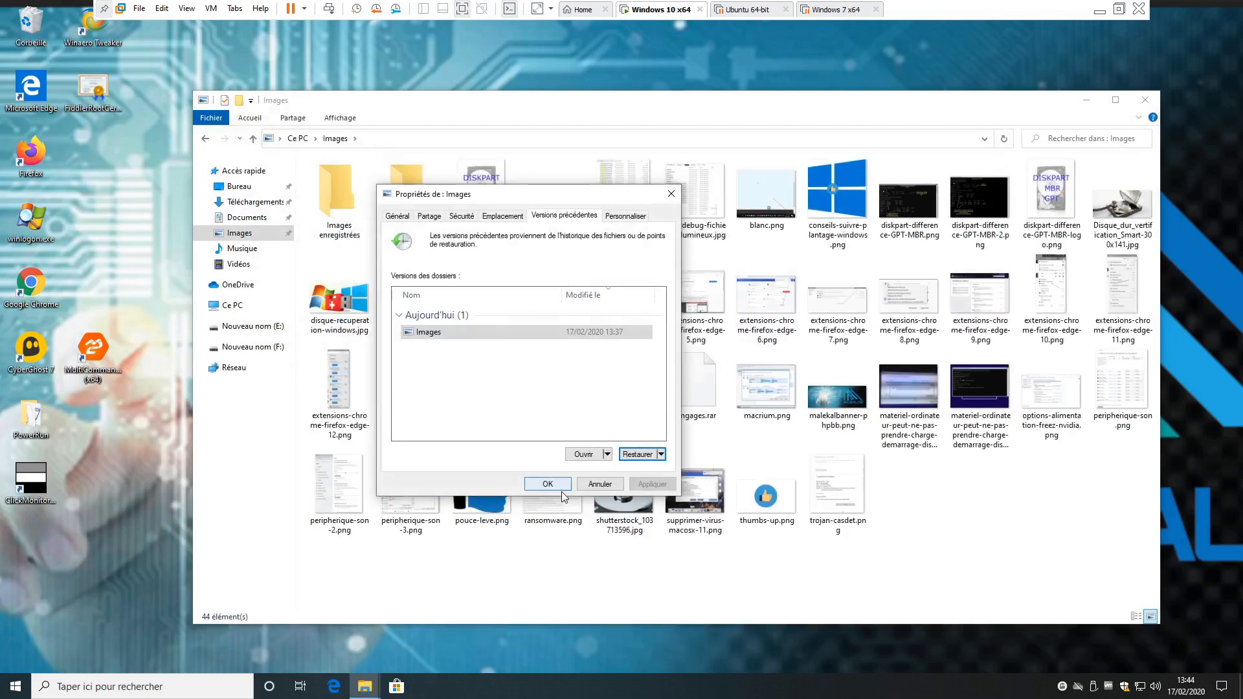
click(550, 480)
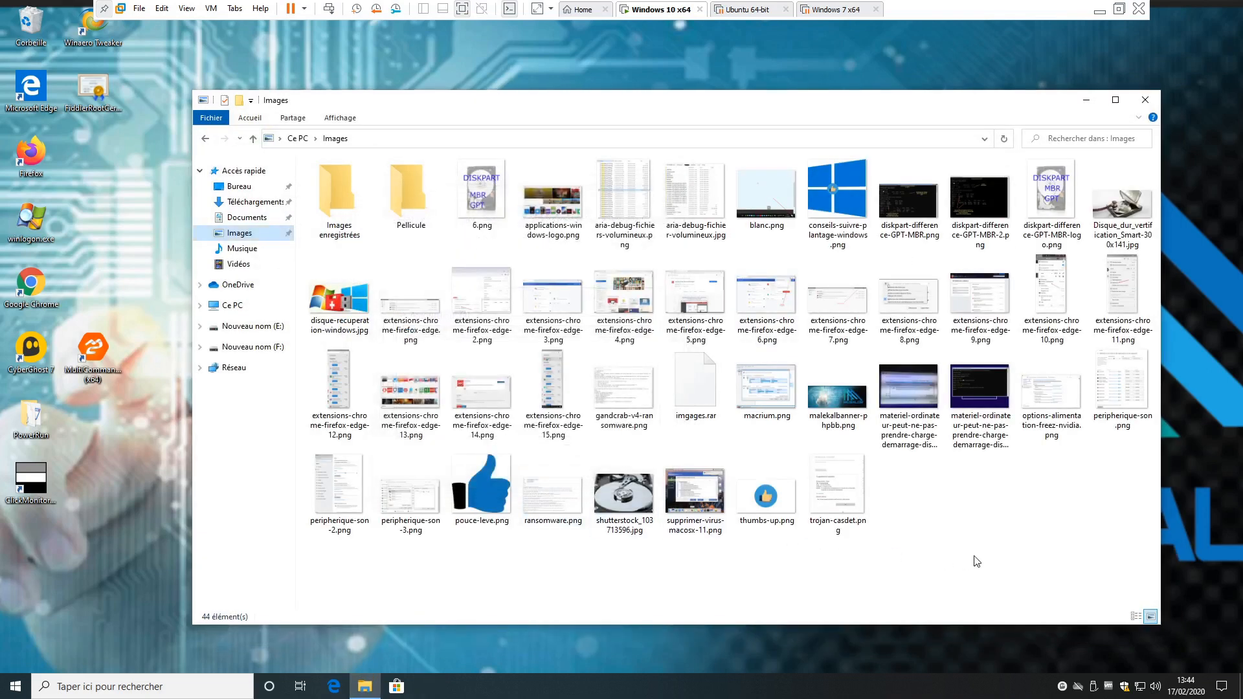
- Delete everything in the Images folder again and open the folder's File History
drag(1138, 546, 228, 130)
key(Delete)
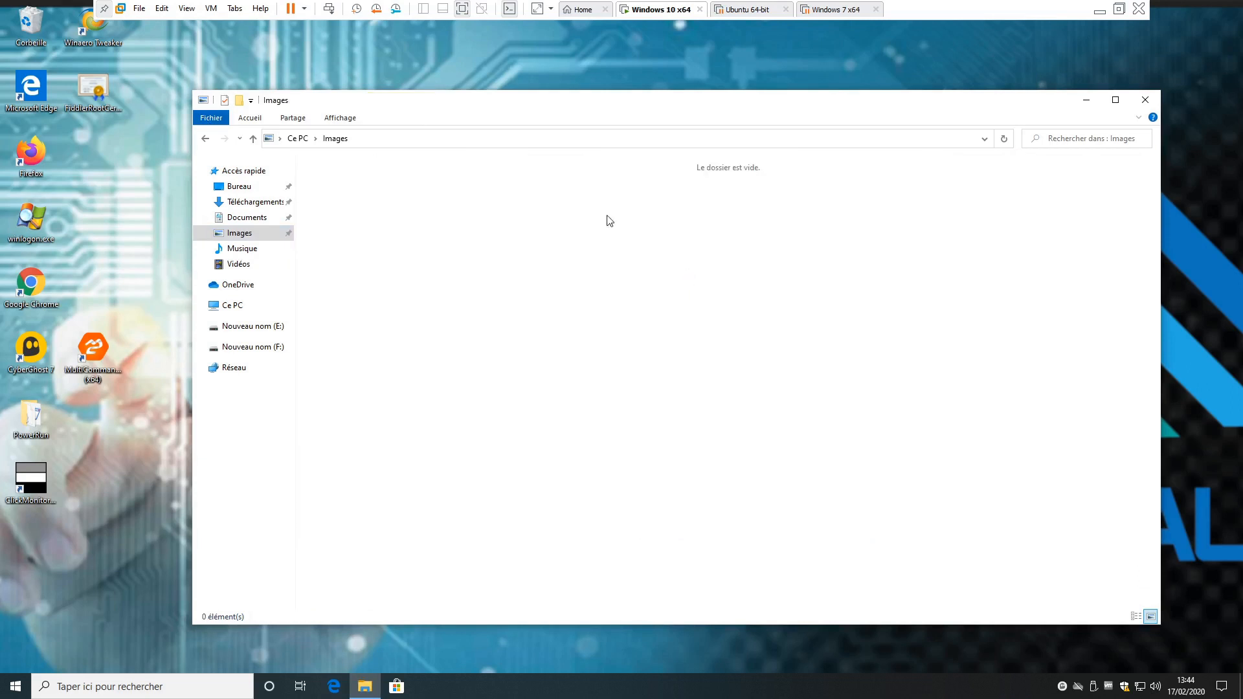
click(341, 119)
click(253, 120)
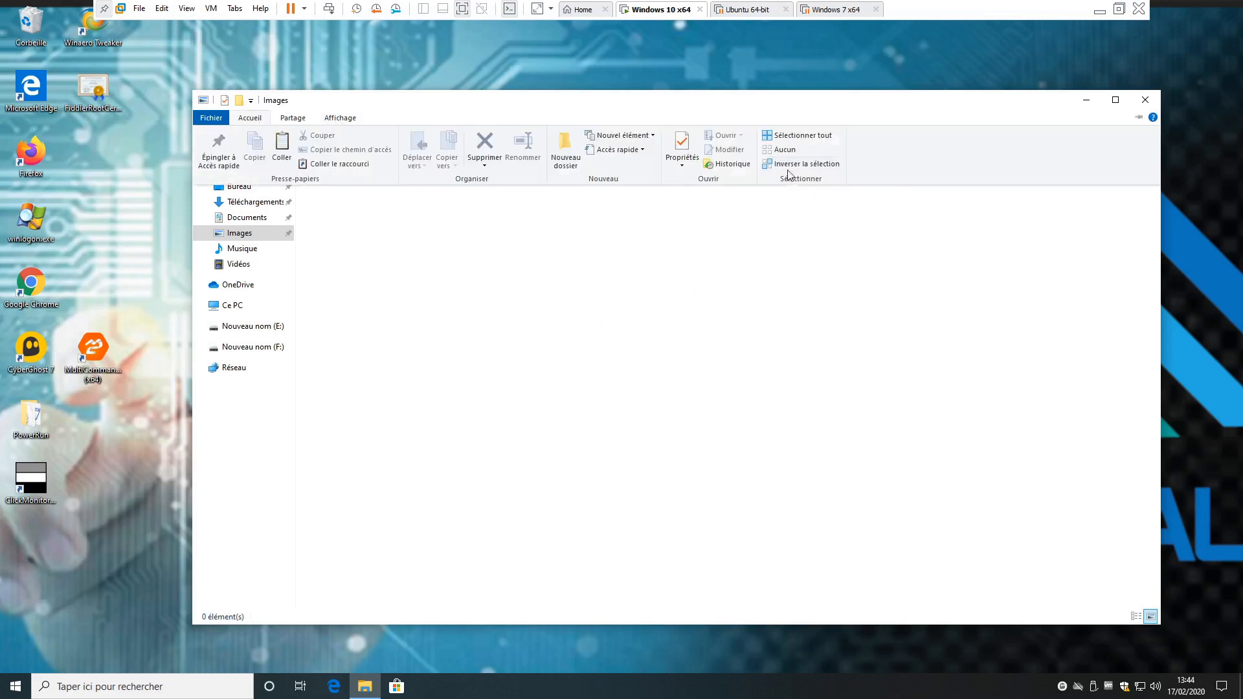
click(738, 170)
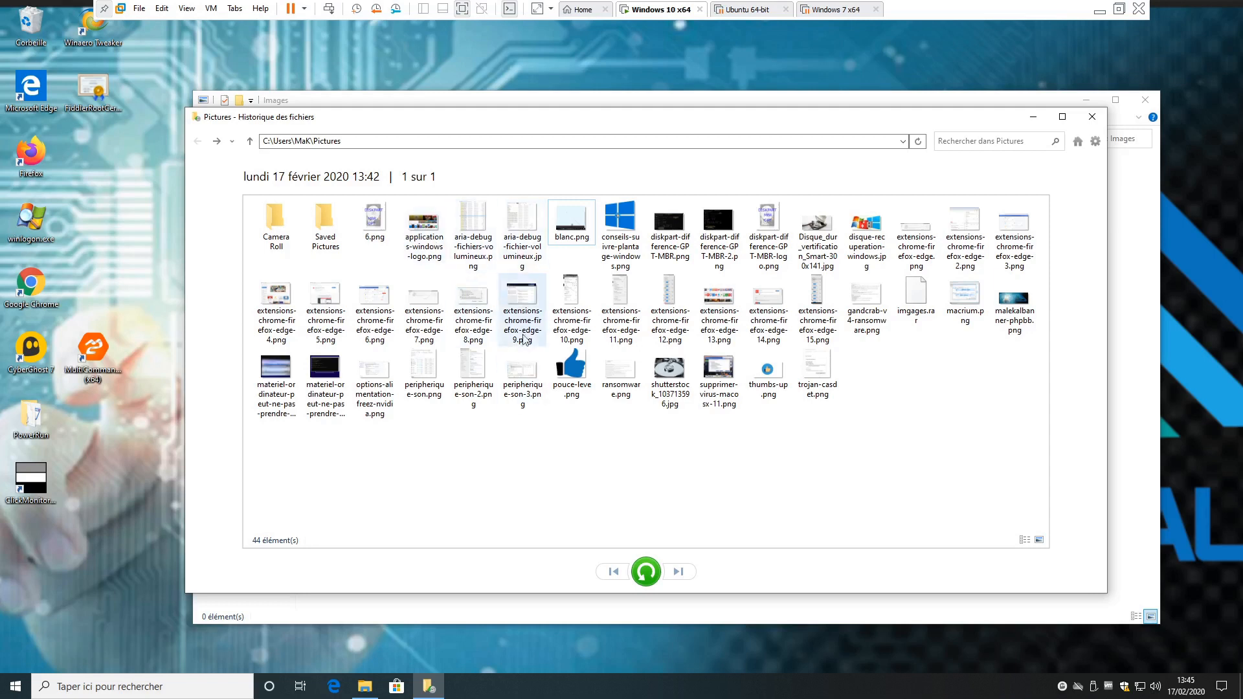
- Preview the backed-up peripherique-son-2.png in a maximized File History window, and return to the Pictures file list
double_click(476, 375)
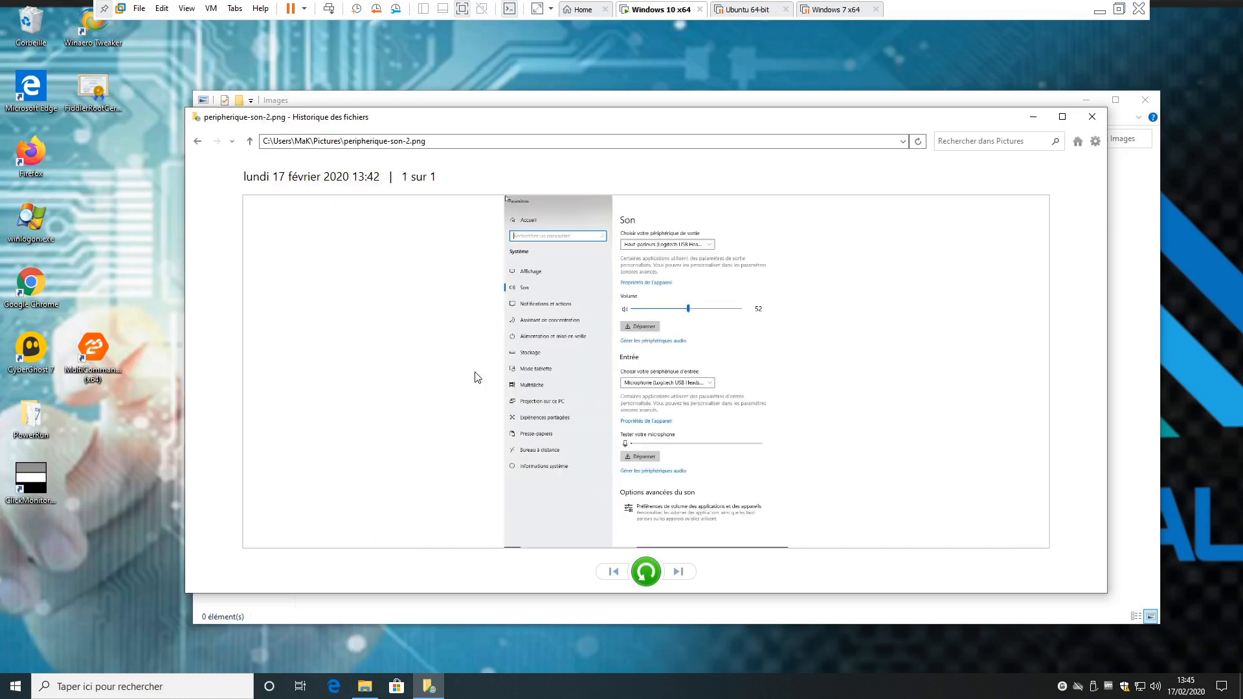
click(1063, 117)
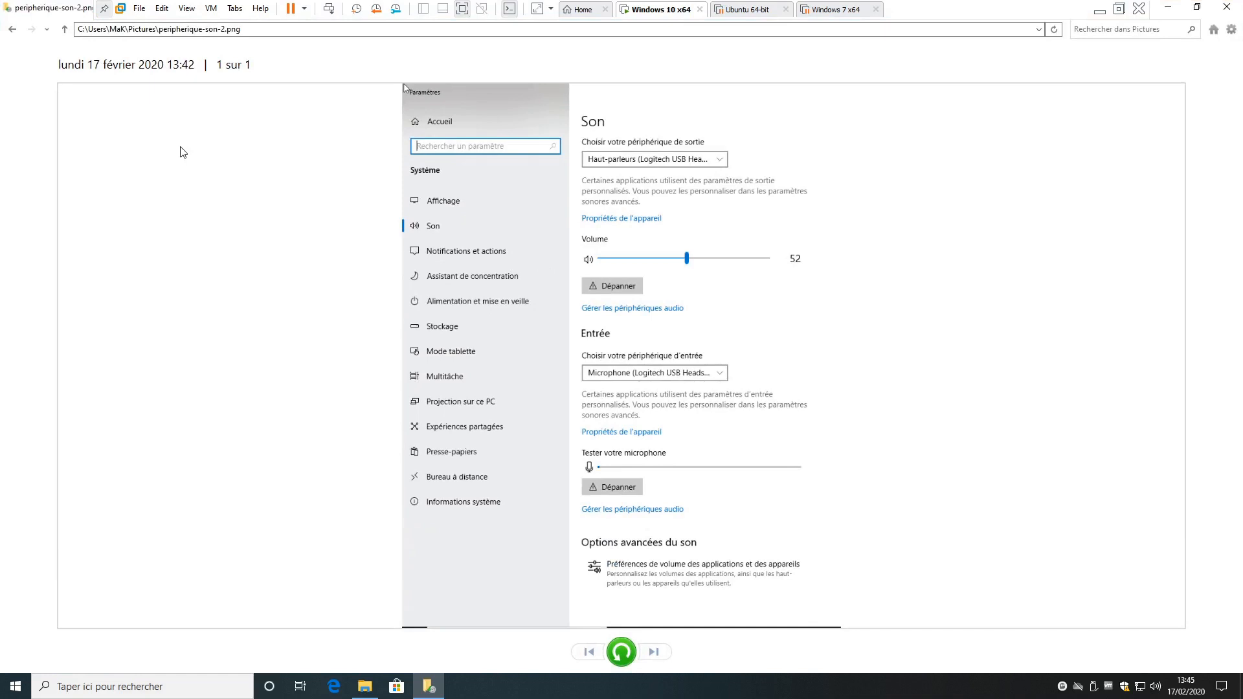
click(12, 29)
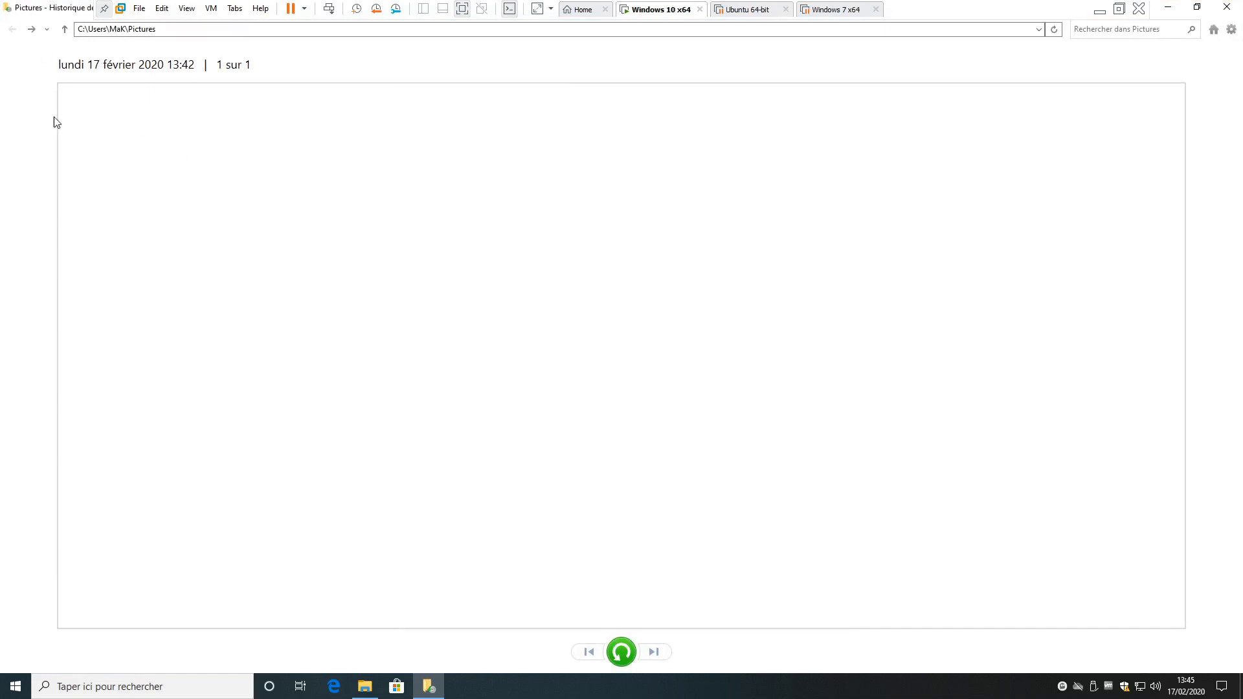
- Restore macrium.png, gandcrab-v4-ransomware.png, extensions-chrome-firefox-edge-14.png and -15.png, and the second materiel-ordinateur image to their original location
click(422, 187)
ctrl+click(317, 204)
ctrl+click(285, 191)
ctrl+click(235, 205)
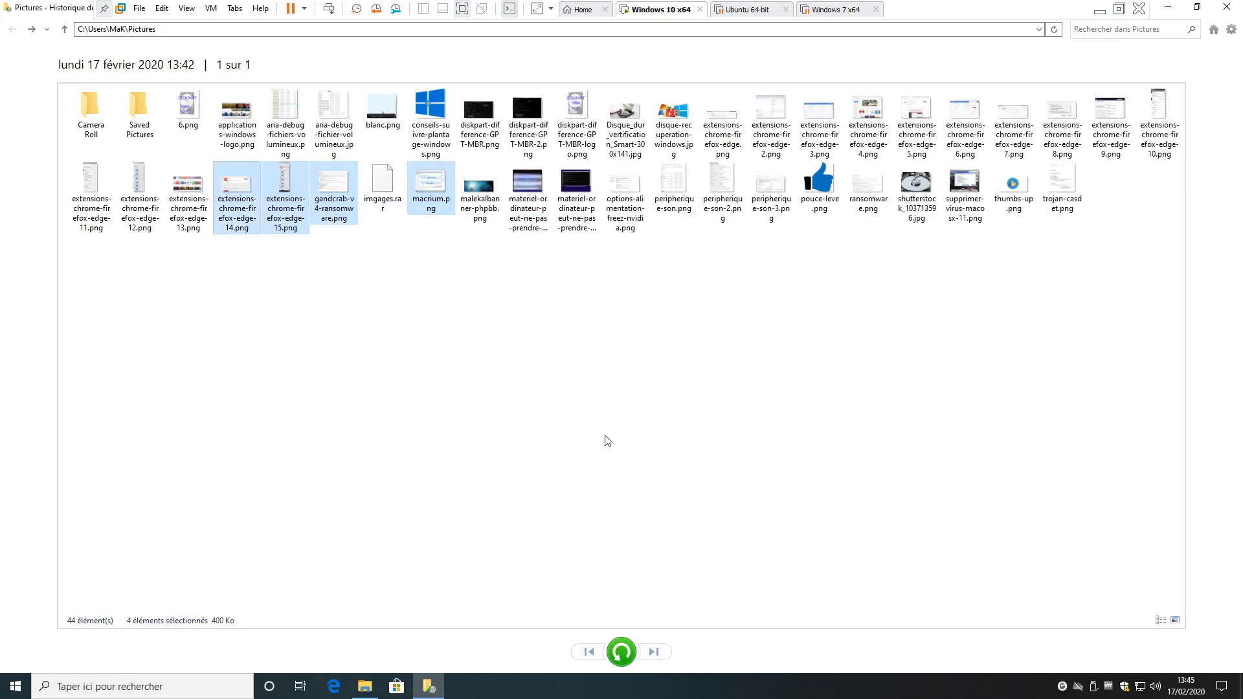
ctrl+click(579, 189)
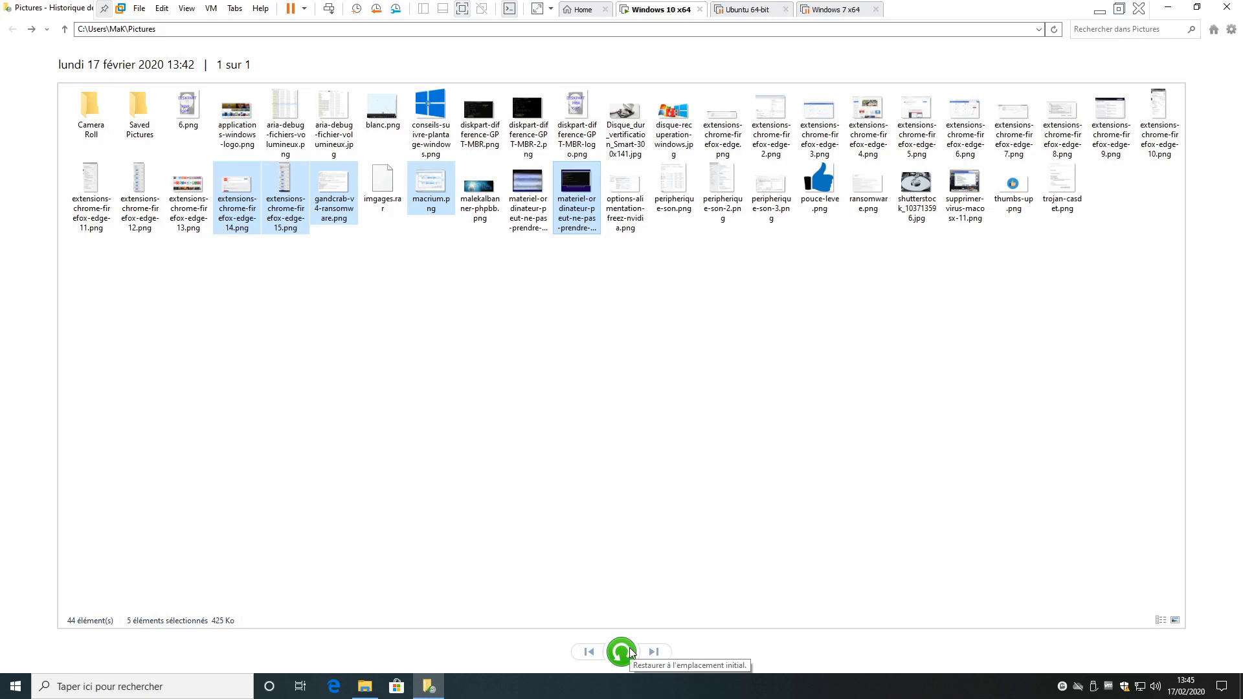
click(630, 651)
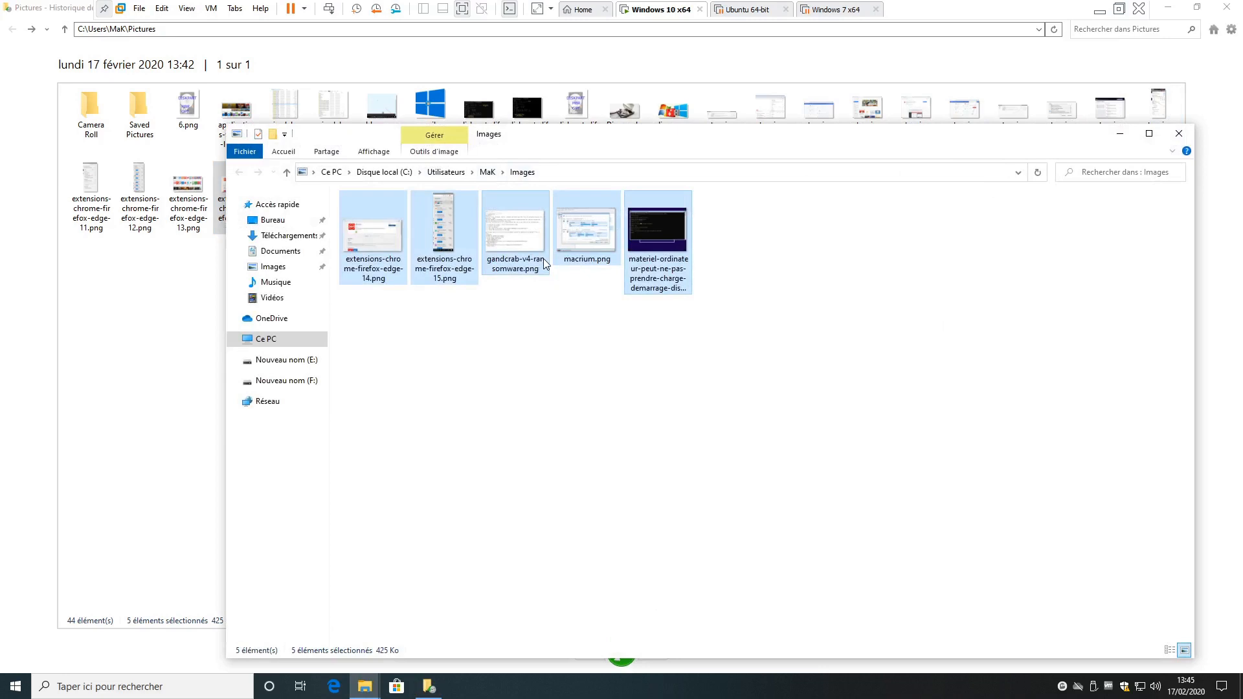
- Restore all items of the Pictures backup to the original location, skipping the files that already exist there
click(153, 218)
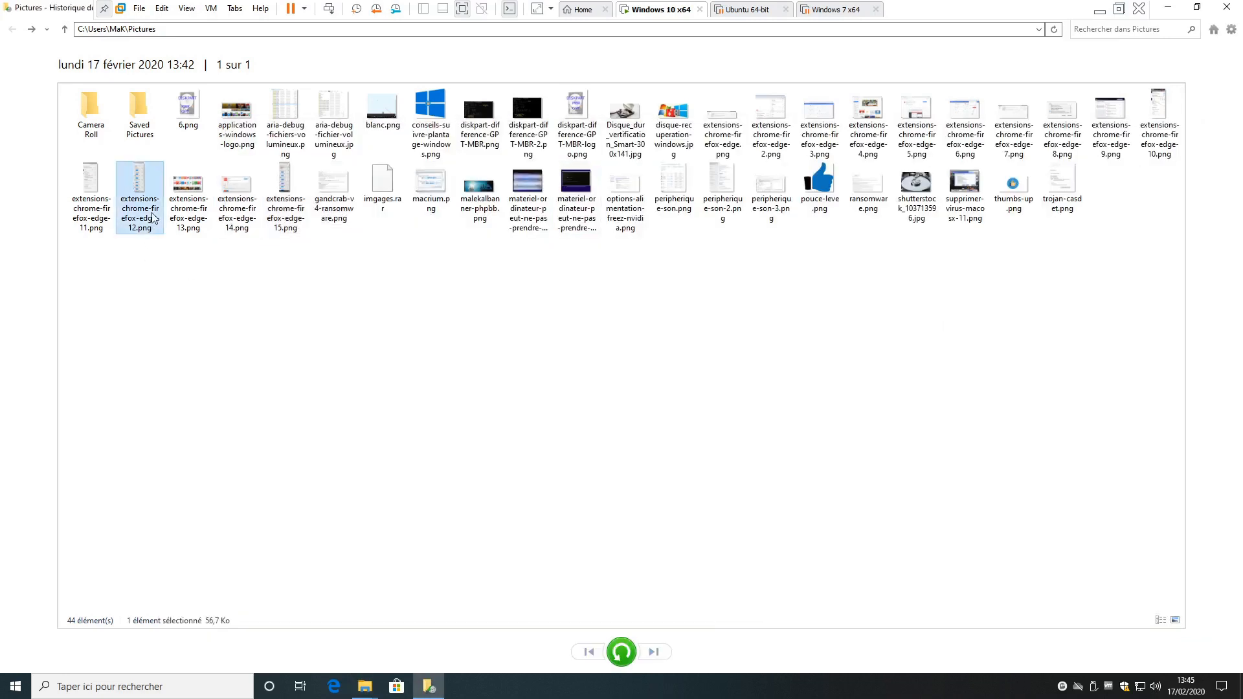
key(ctrl+a)
click(622, 652)
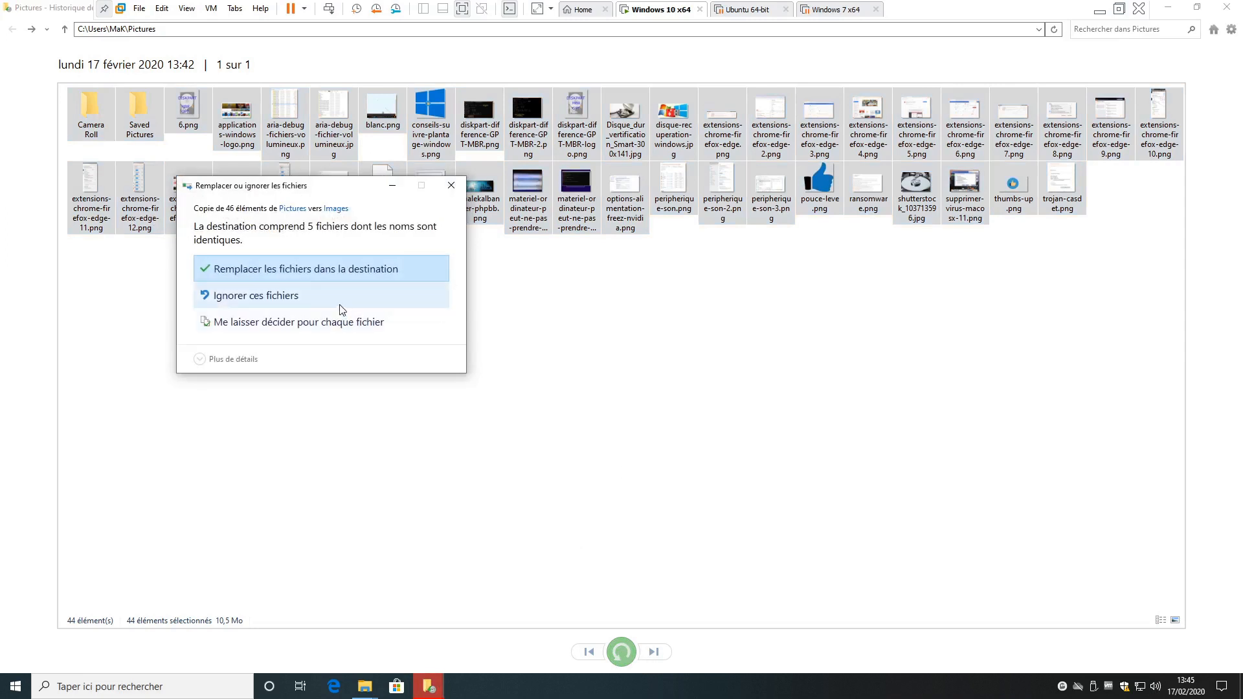
click(325, 293)
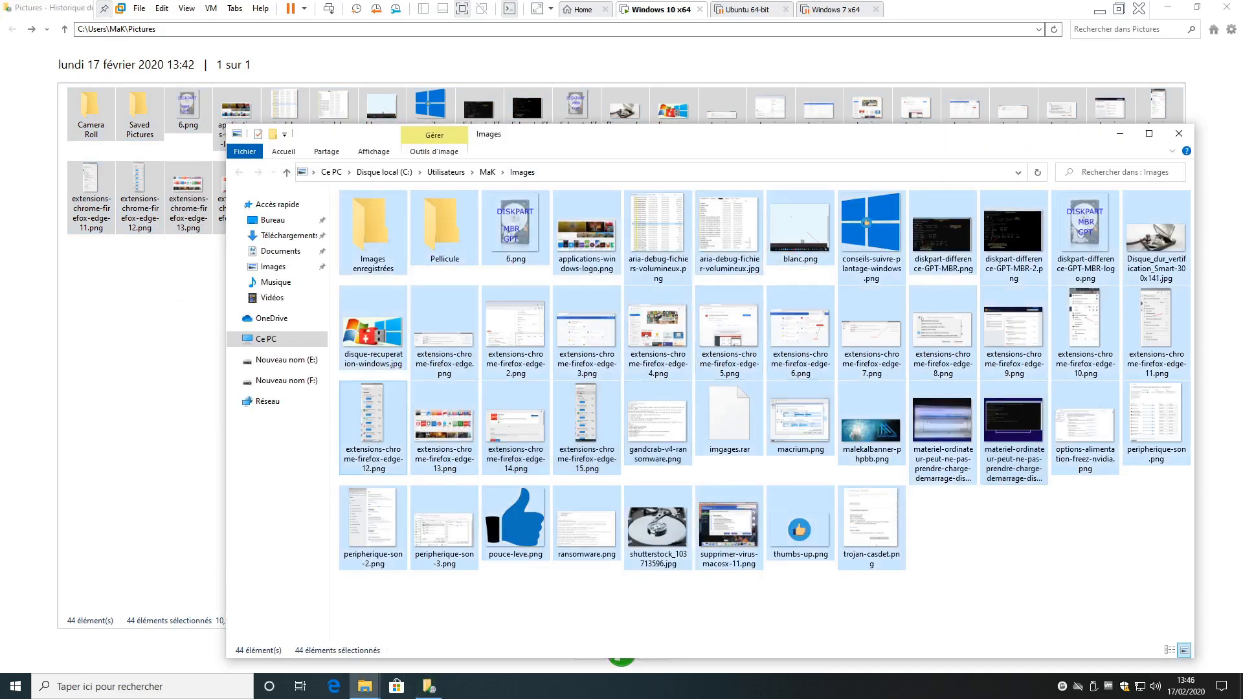
drag(746, 139, 667, 86)
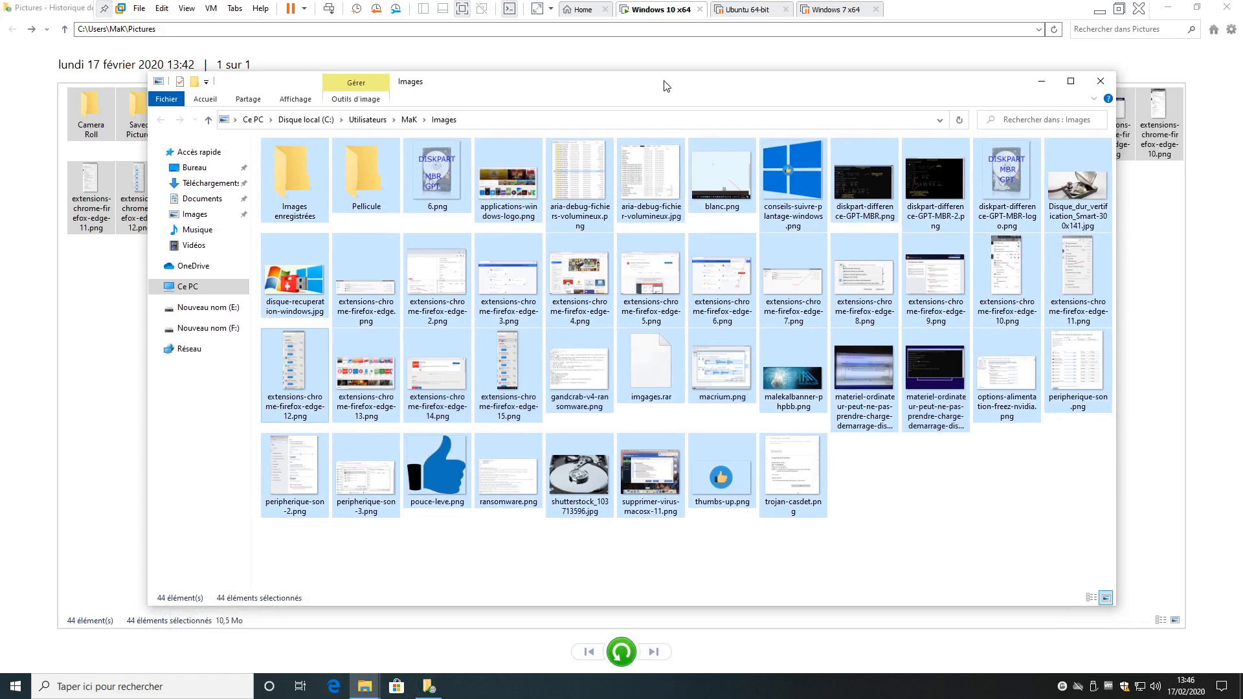